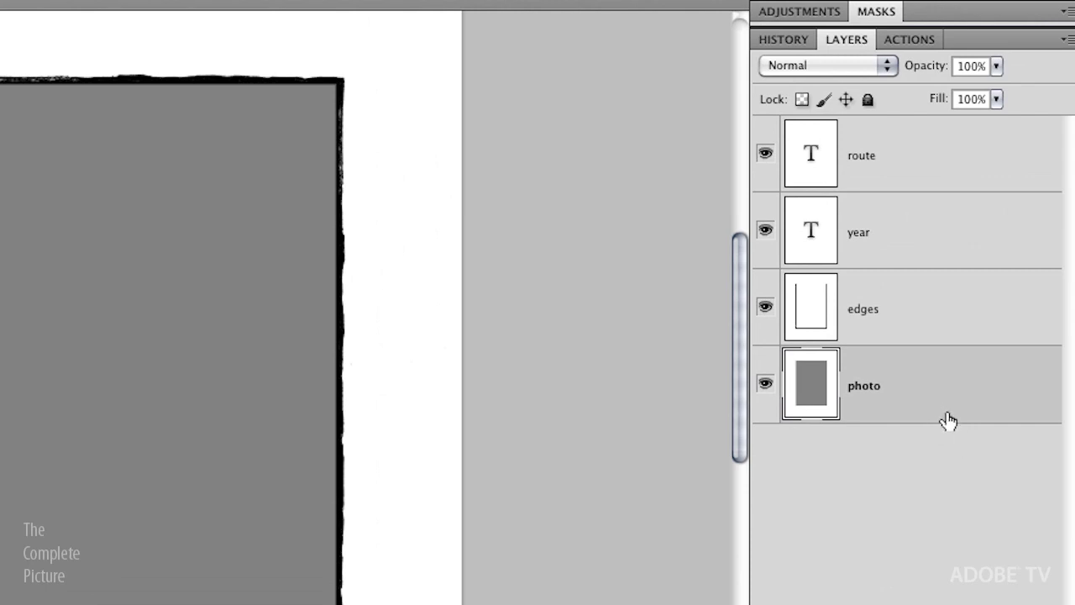
- Toggle the photo, year and route layers so all end visible, then switch to Excel
click(766, 386)
click(766, 386)
click(765, 231)
click(765, 155)
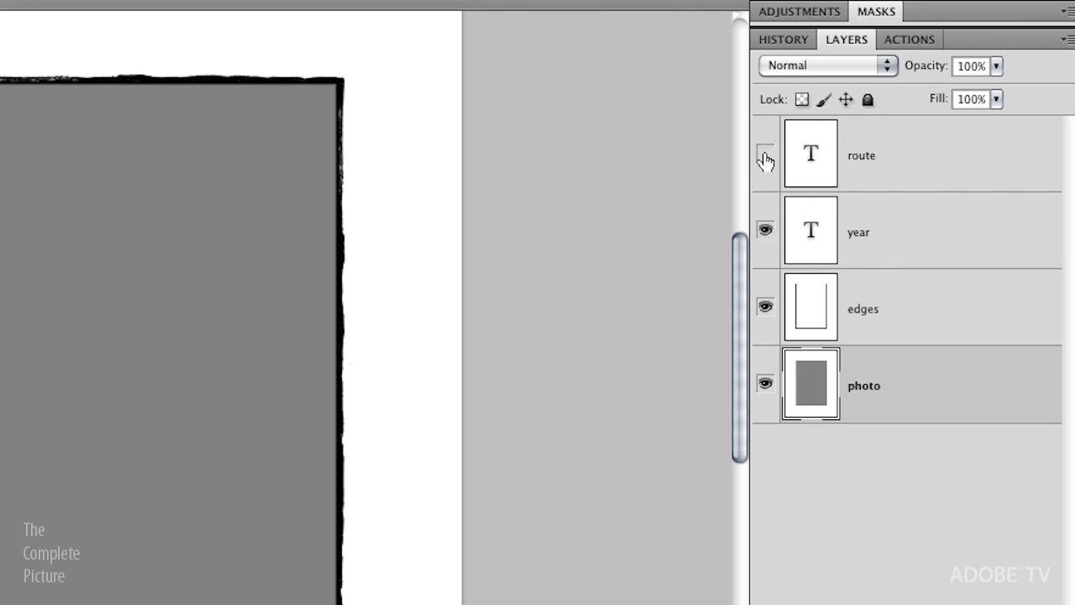
click(768, 156)
key(super+Tab)
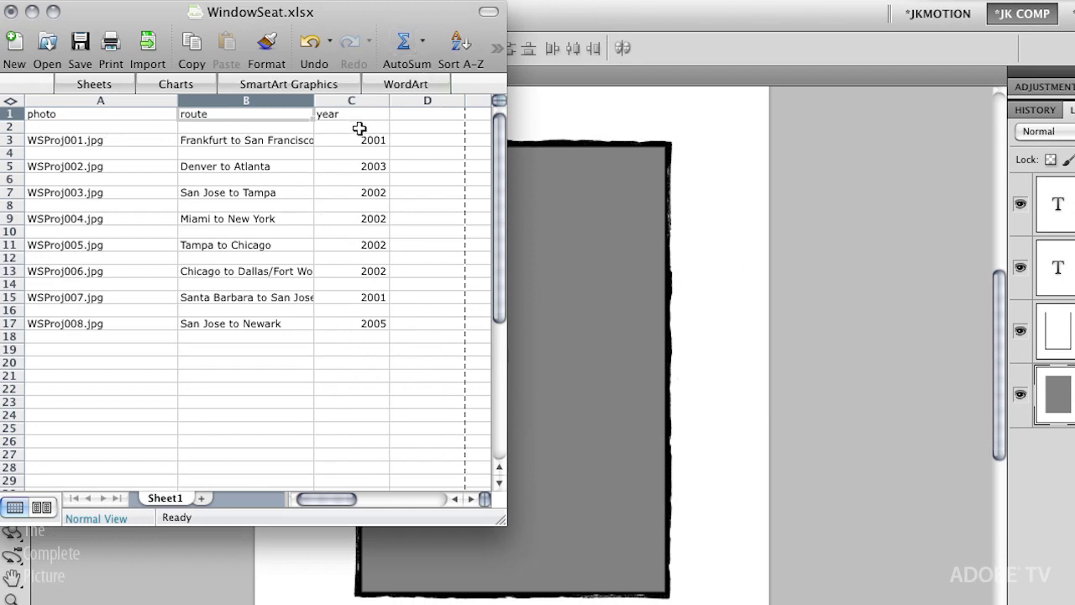
- Check the photo header in A1, the first file name, and the route header in B1
click(70, 115)
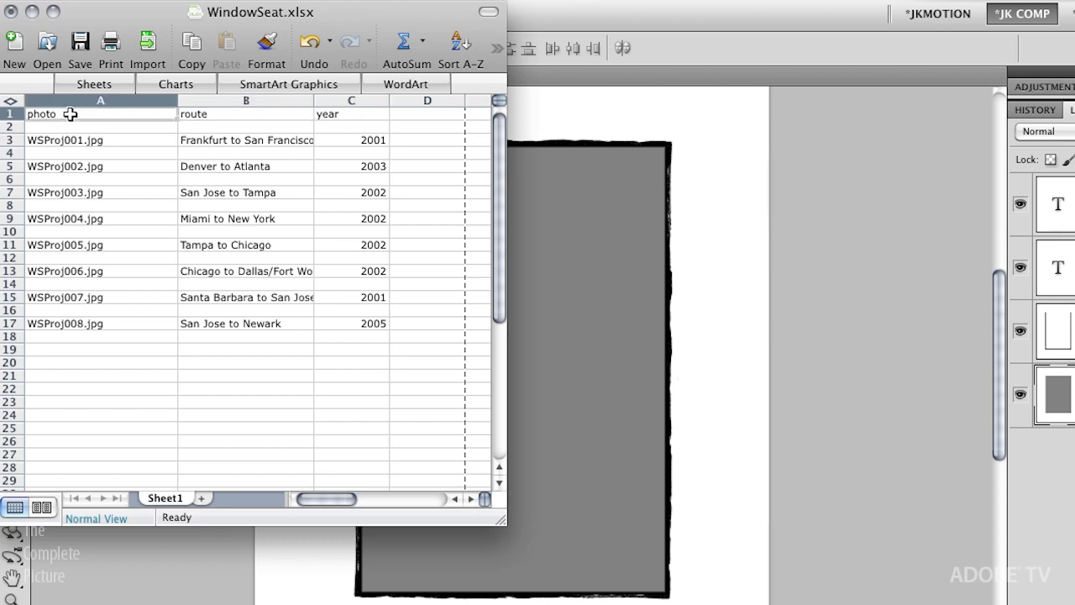
click(74, 141)
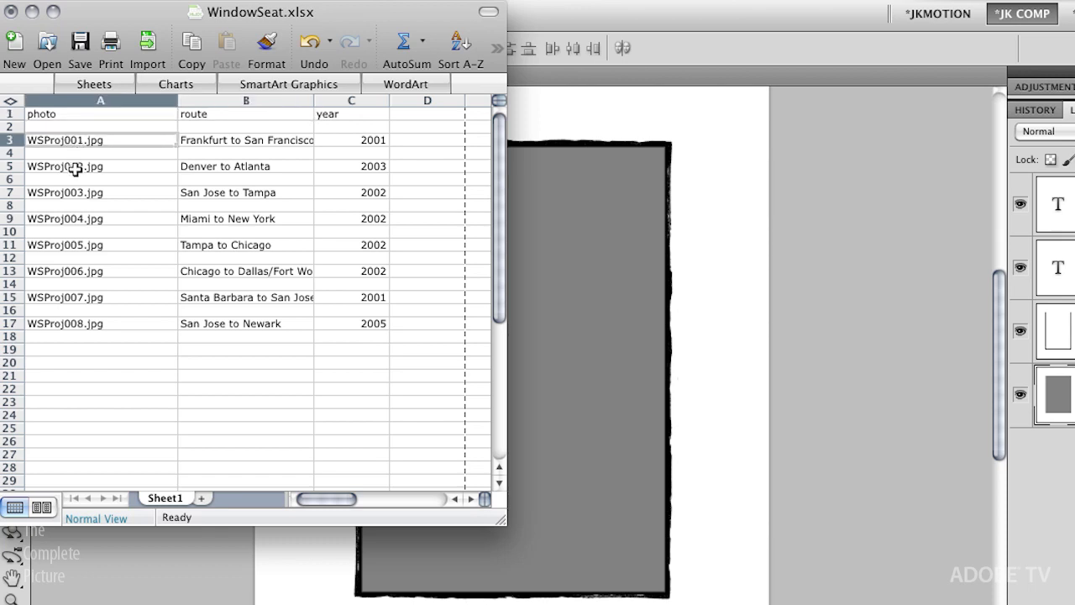
click(212, 115)
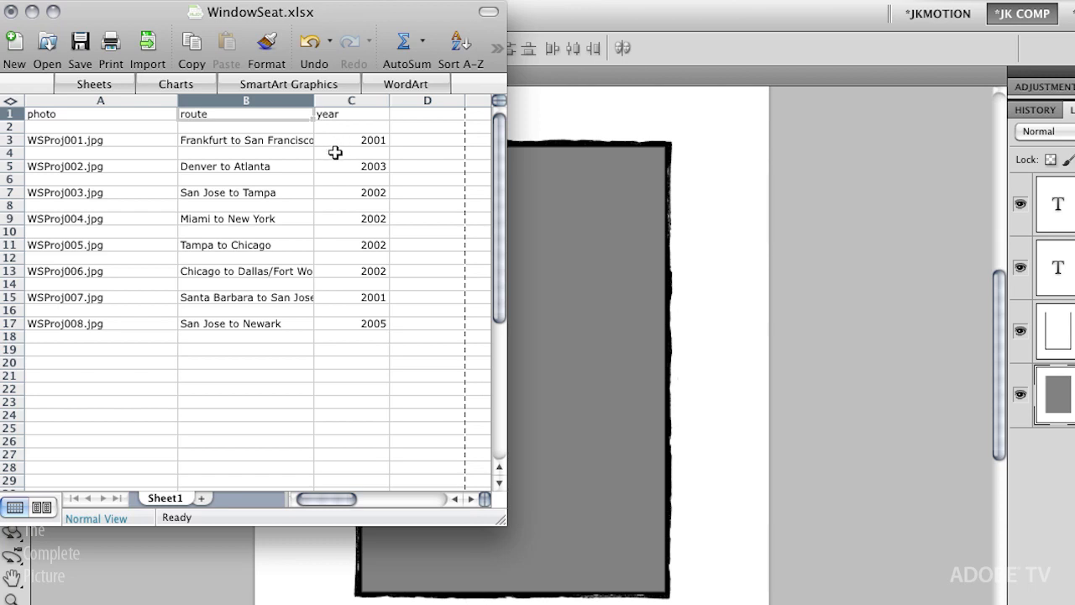
key(super+Tab)
key(super+Tab)
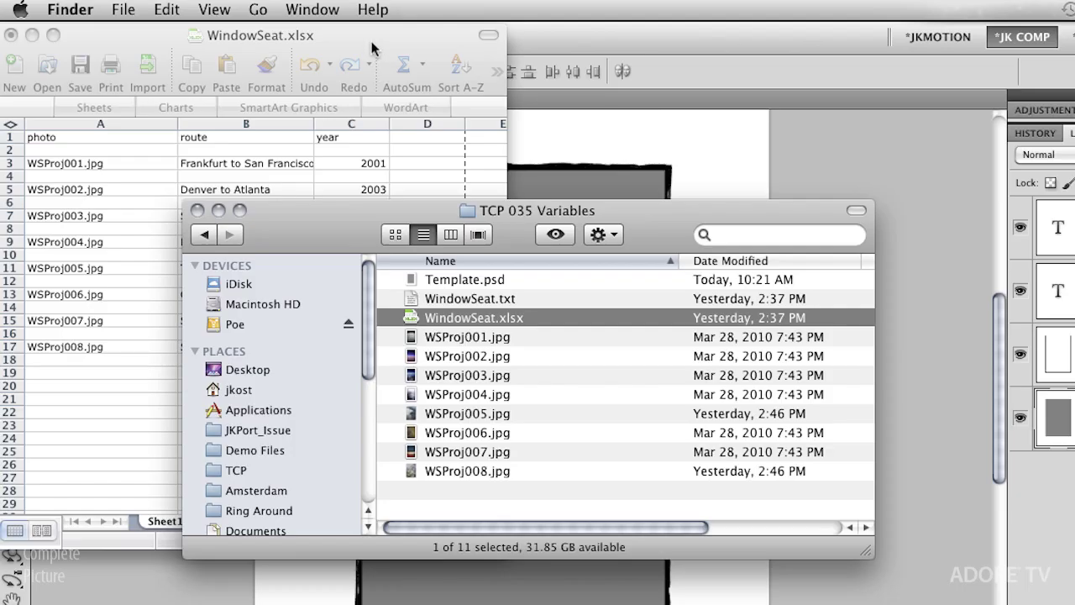
click(363, 37)
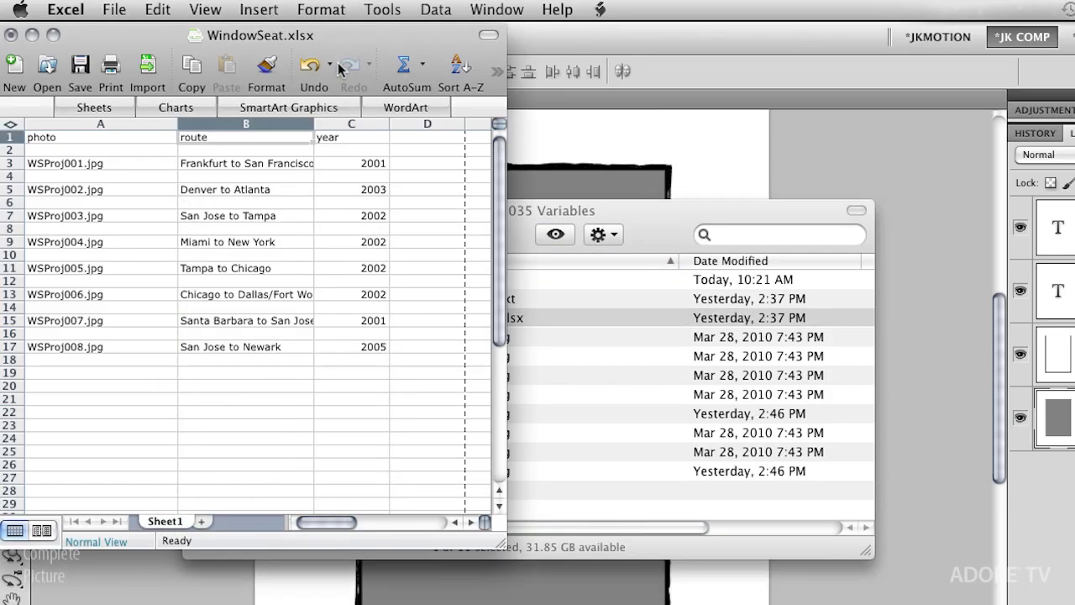
click(114, 10)
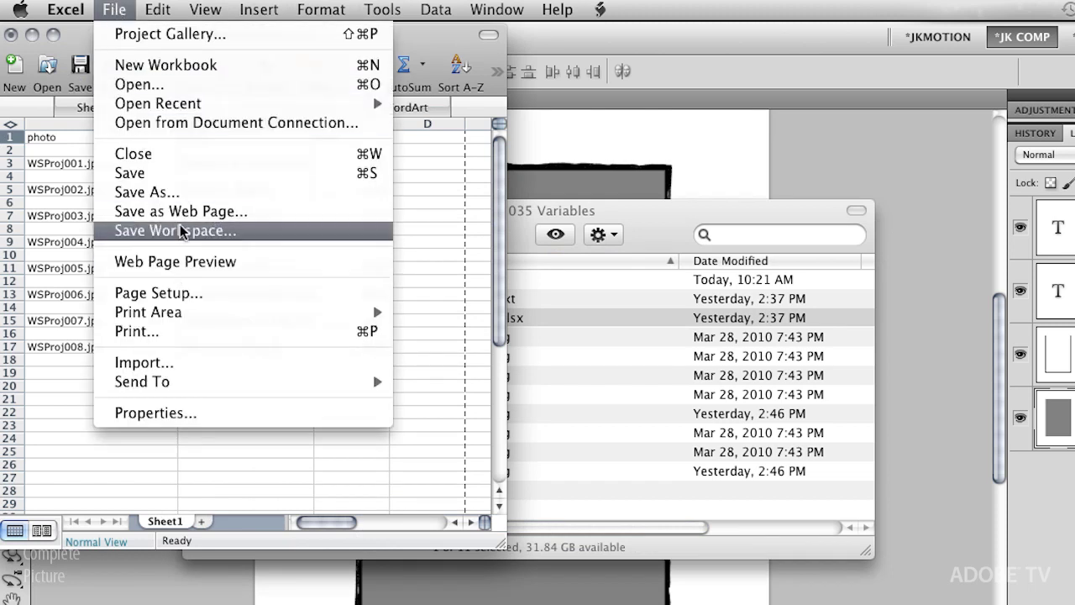
click(184, 198)
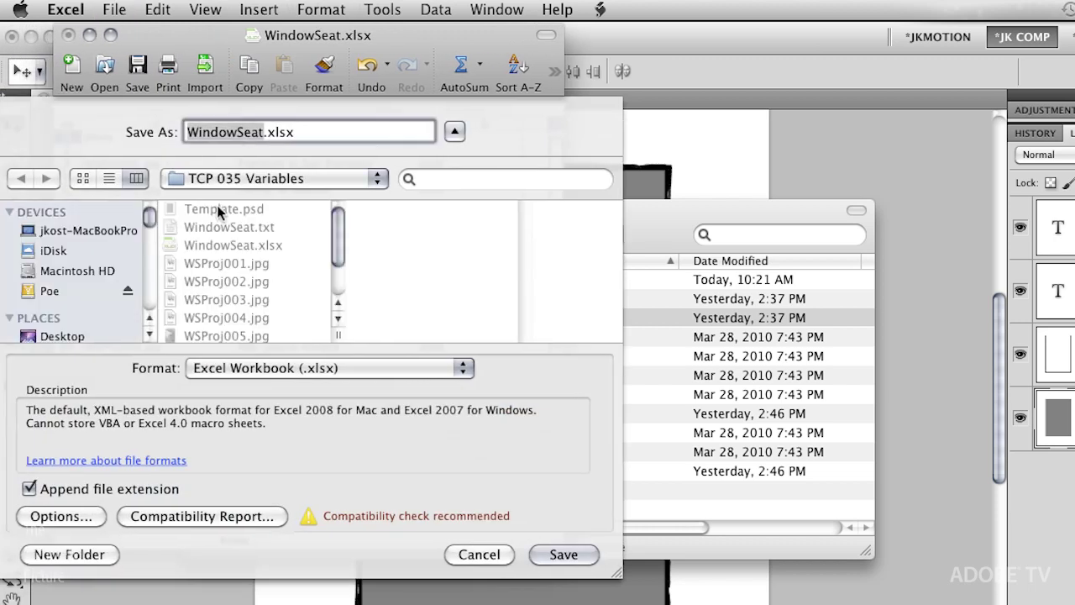
click(311, 373)
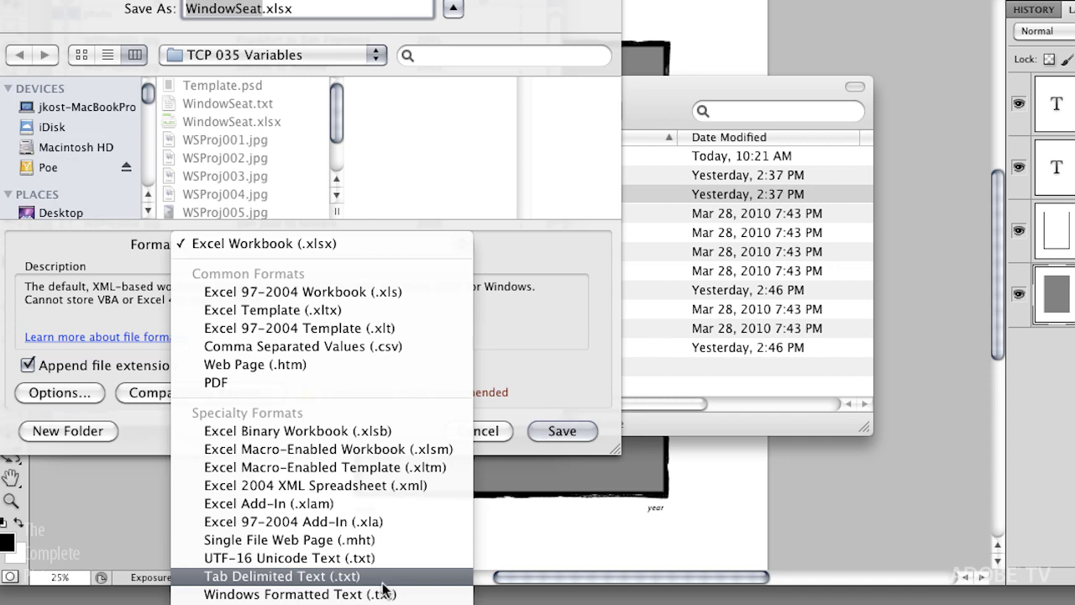
click(541, 357)
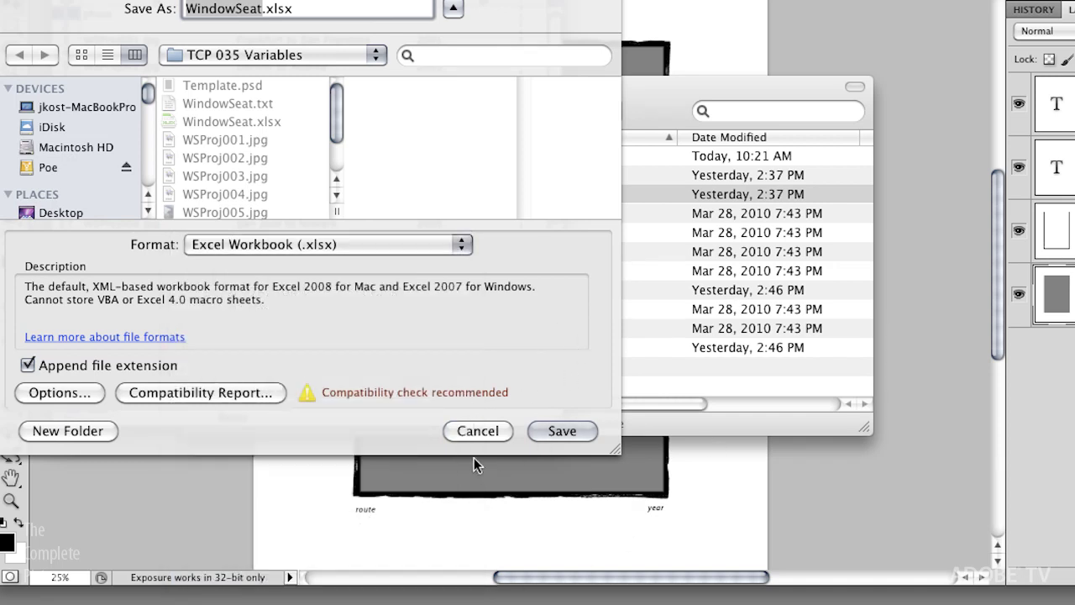
click(475, 431)
click(653, 108)
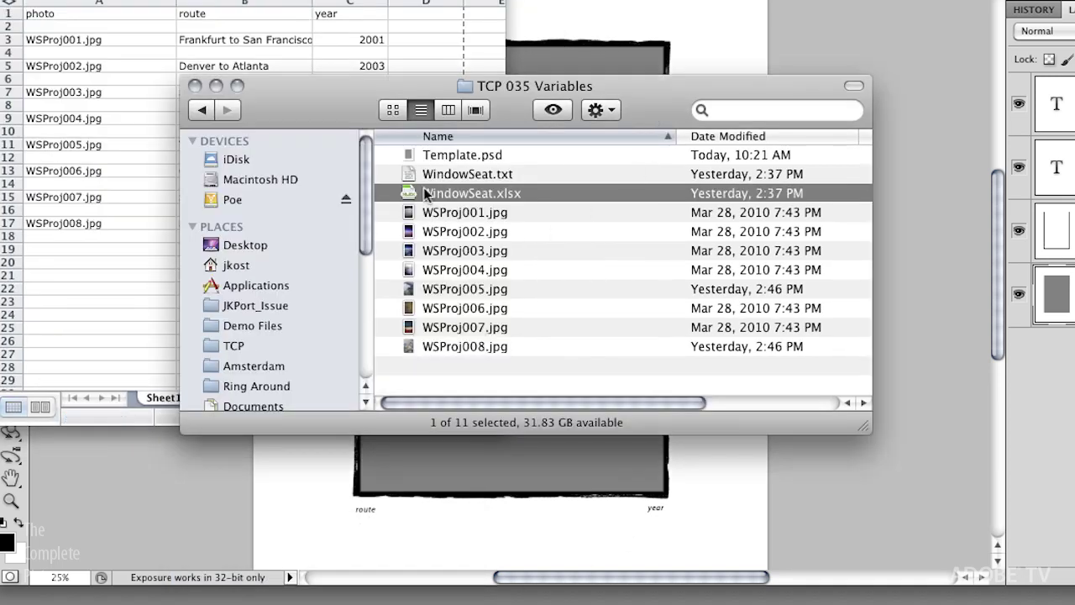
- View WindowSeat.txt's tab-delimited contents in TextEdit, close it, and return to the workbook
double_click(446, 174)
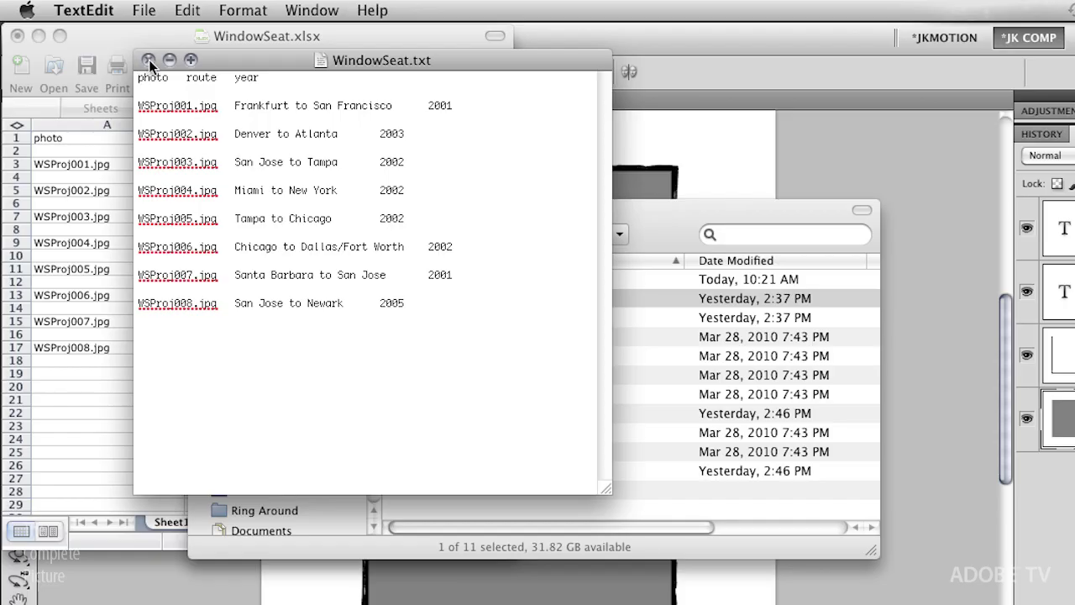
click(147, 60)
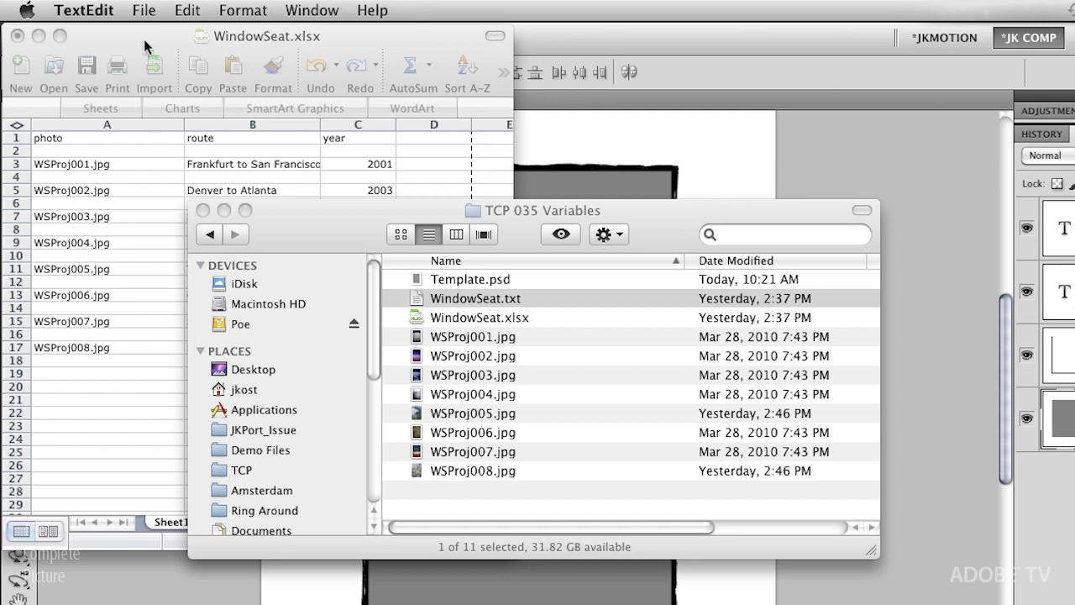
click(146, 41)
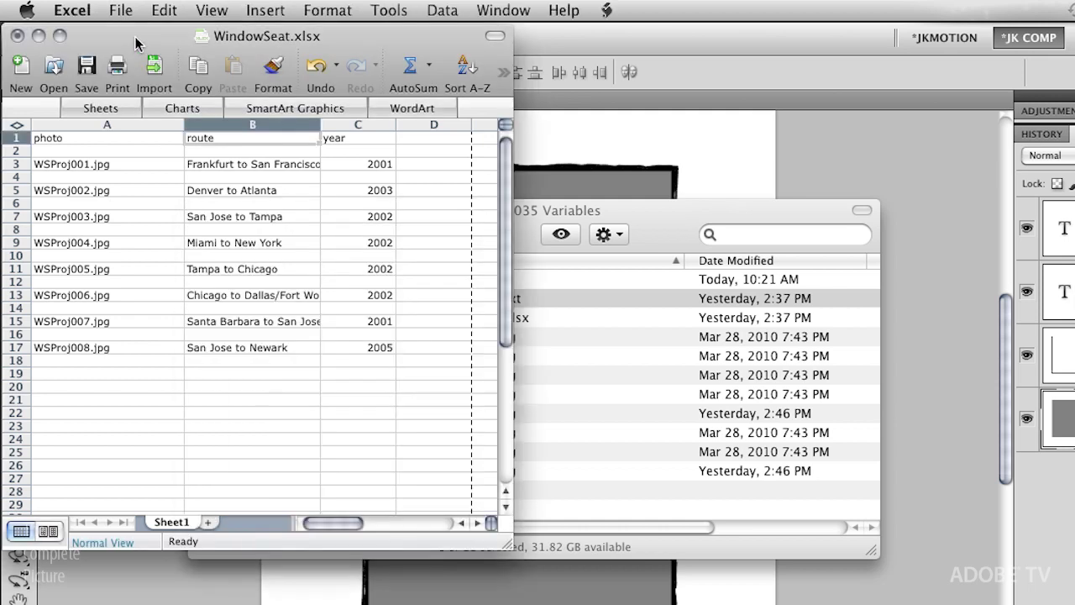
- Select the photo header cell A1 in WindowSeat.xlsx
click(113, 138)
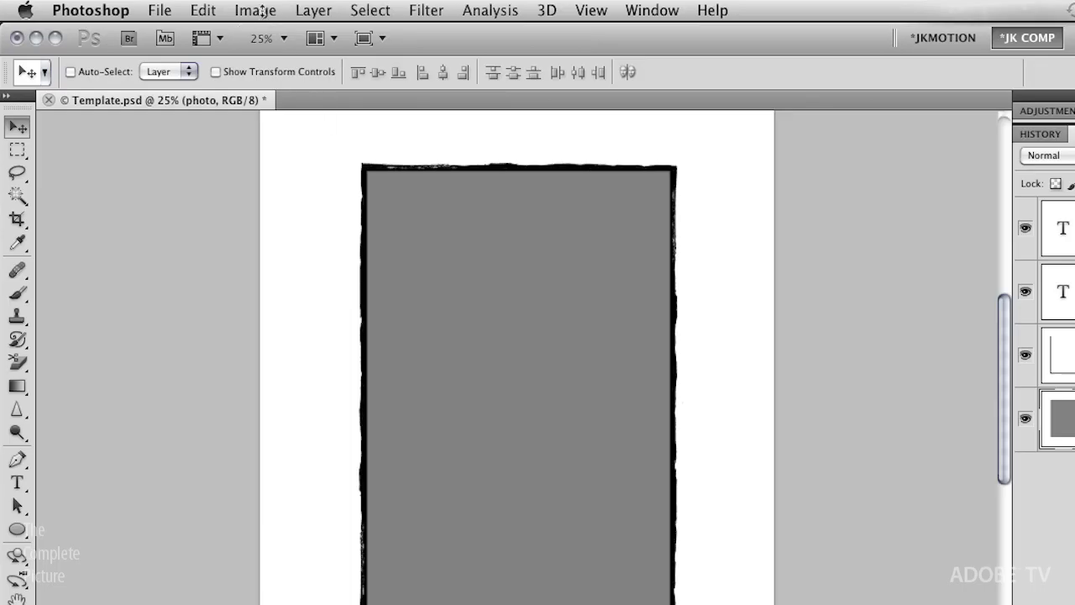
- Define a Pixel Replacement variable named 'photo' on the photo layer, keeping the Fit method
click(255, 10)
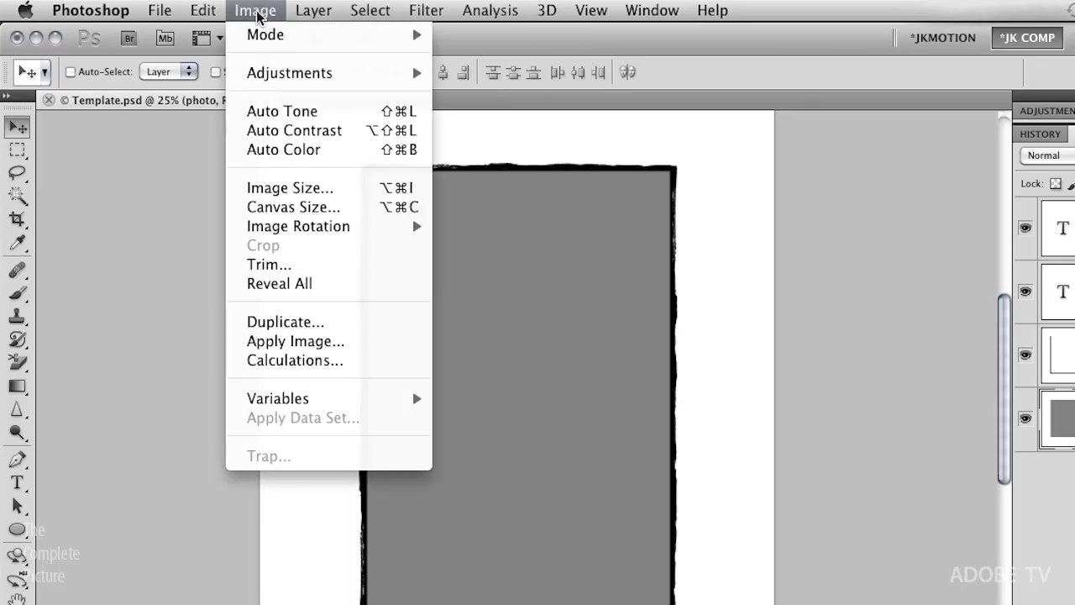
mouse_move(257, 398)
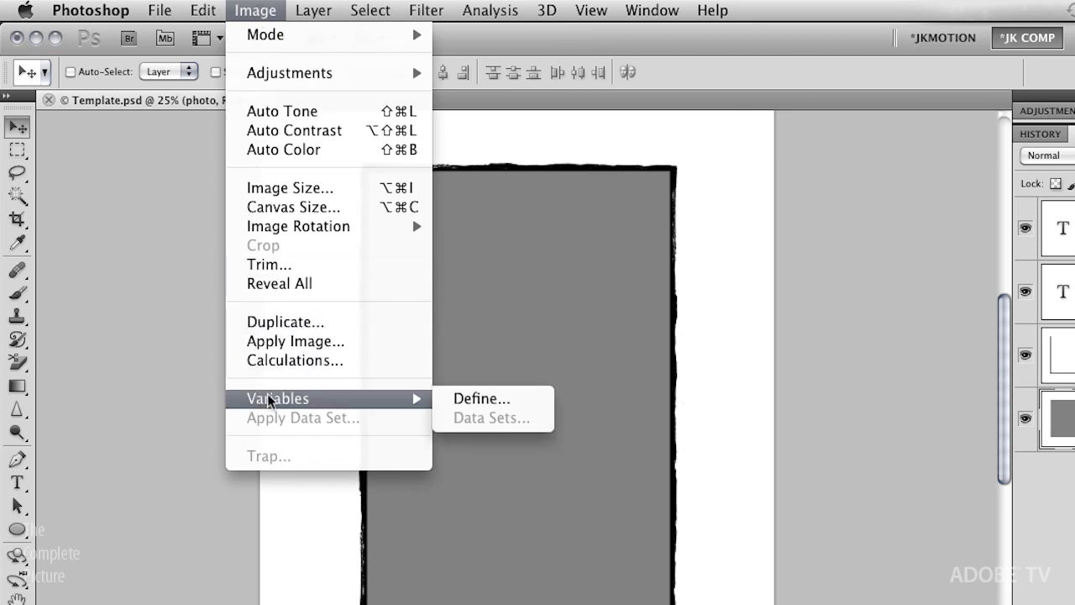
click(532, 400)
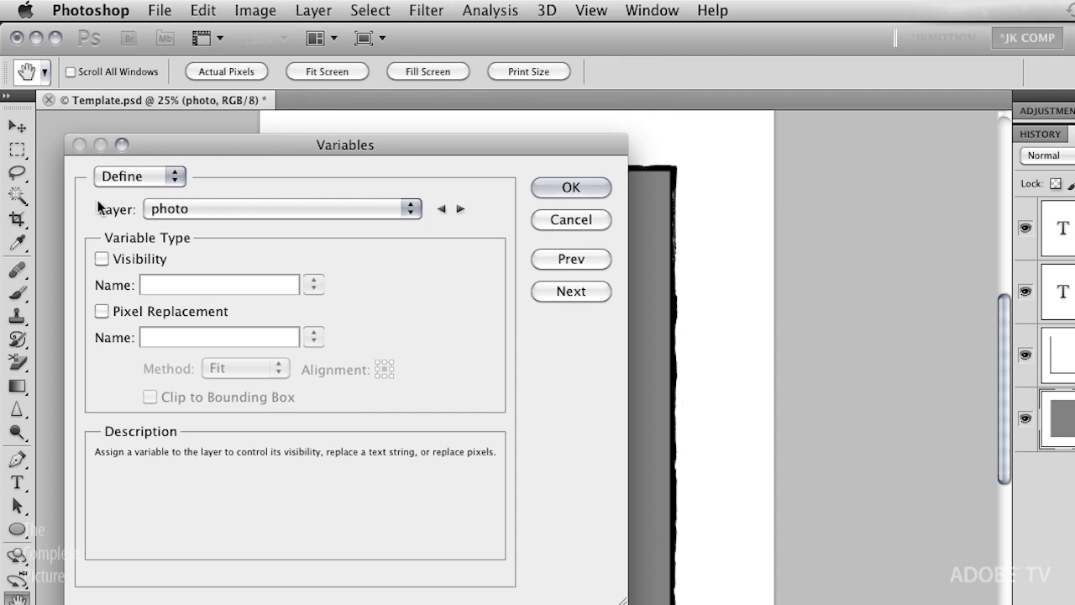
click(273, 206)
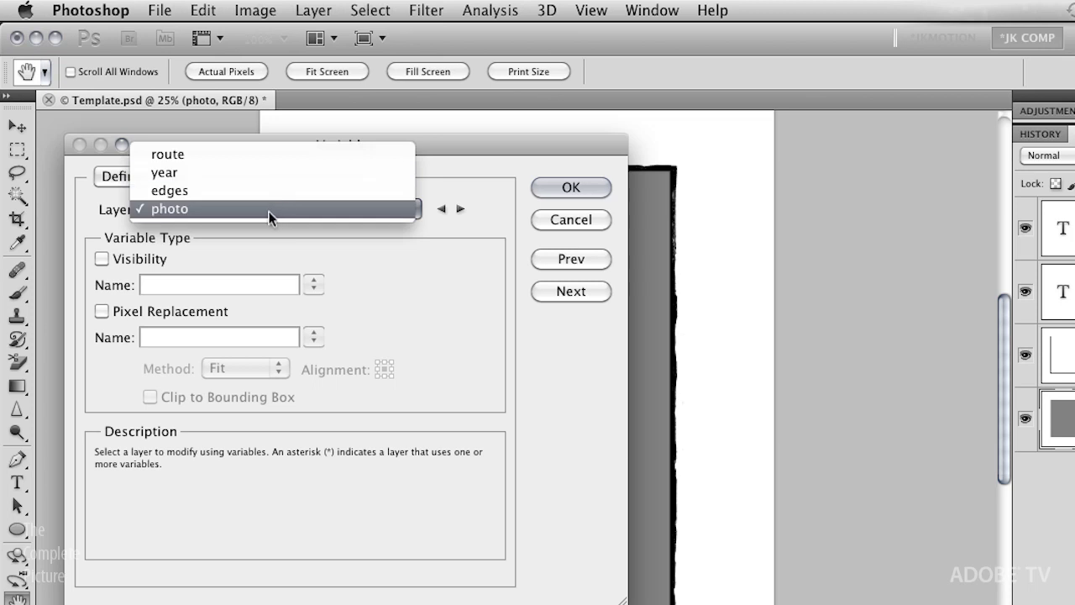
click(261, 210)
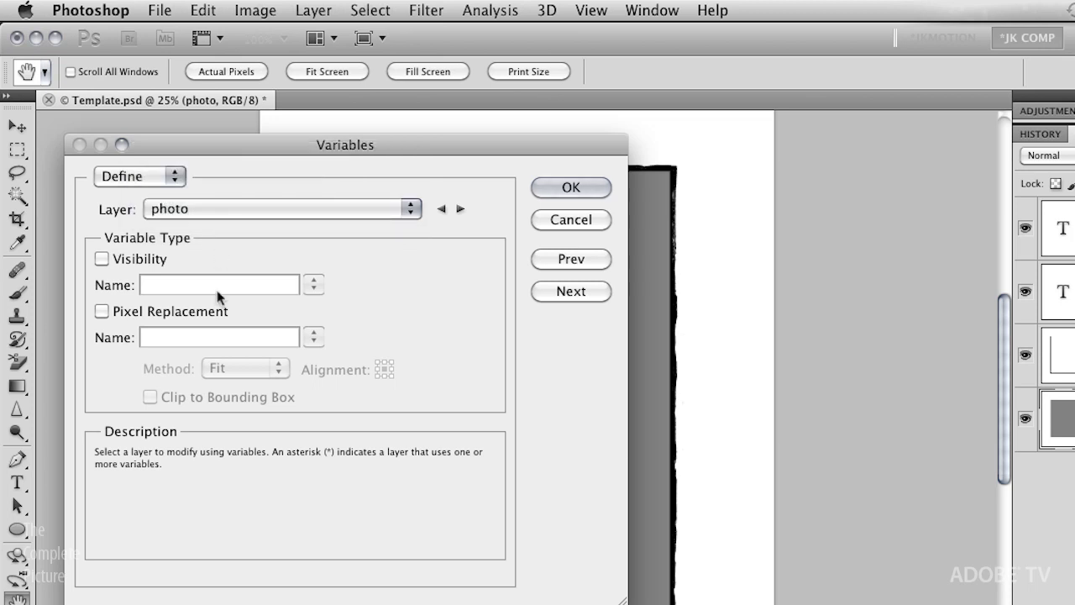
click(102, 314)
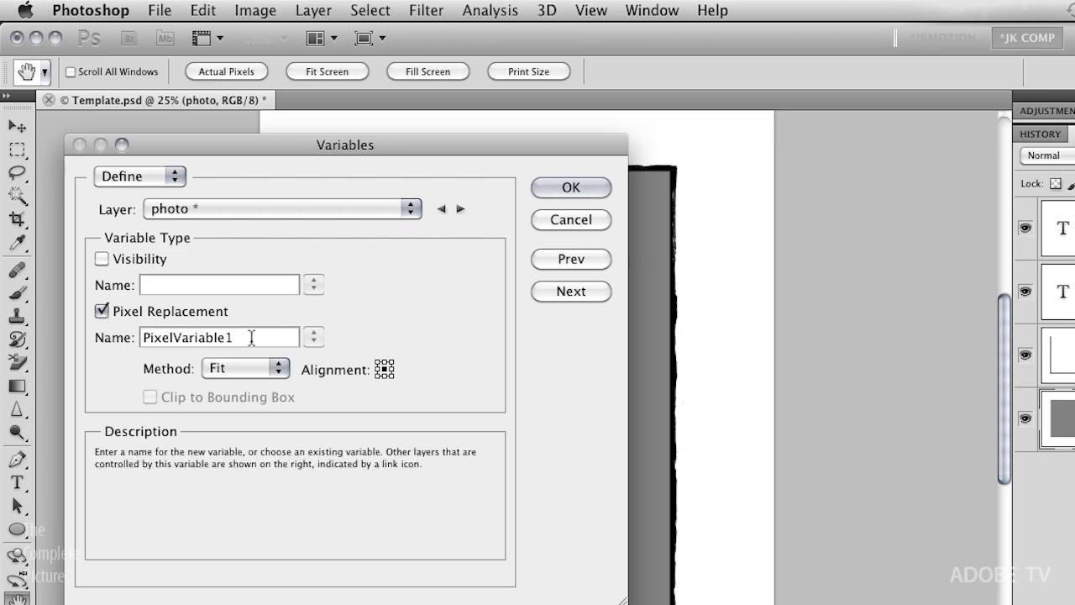
drag(241, 337, 103, 348)
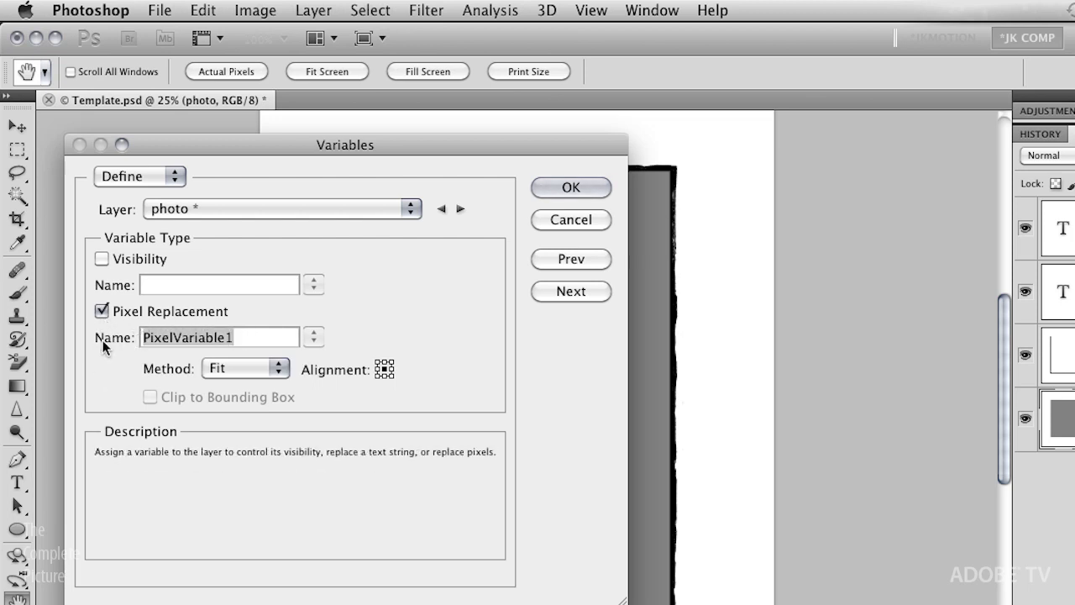
text(photo)
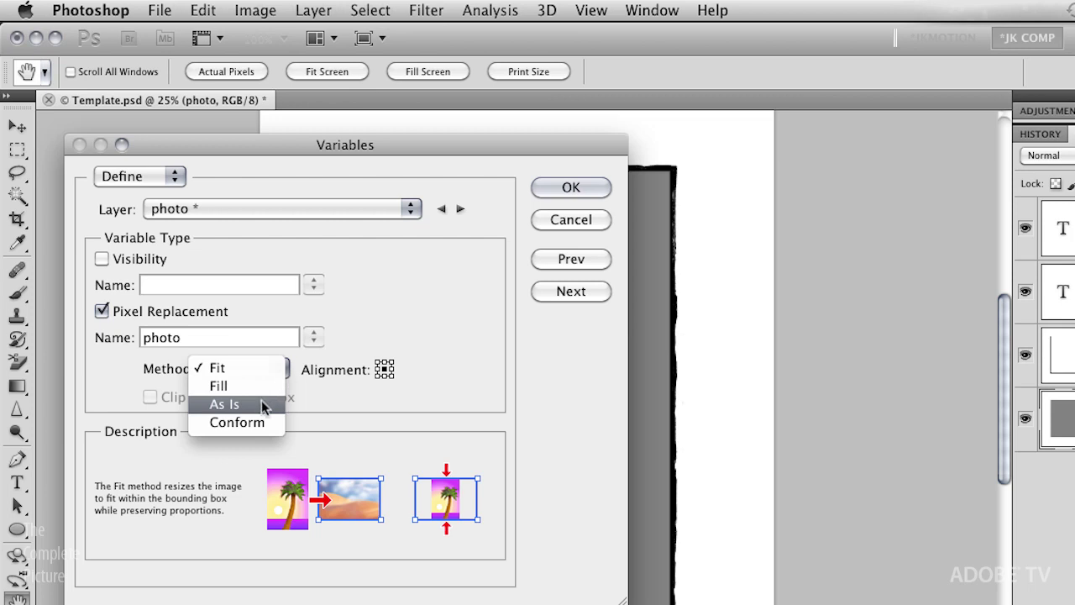
click(255, 371)
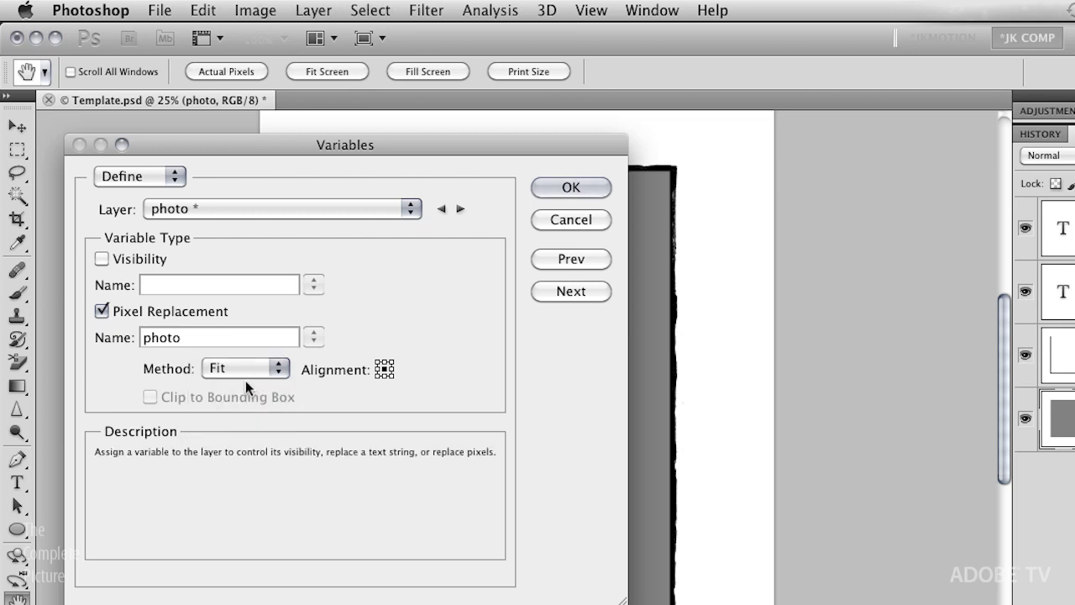
- Give the year layer a Text Replacement variable named 'year'
click(300, 212)
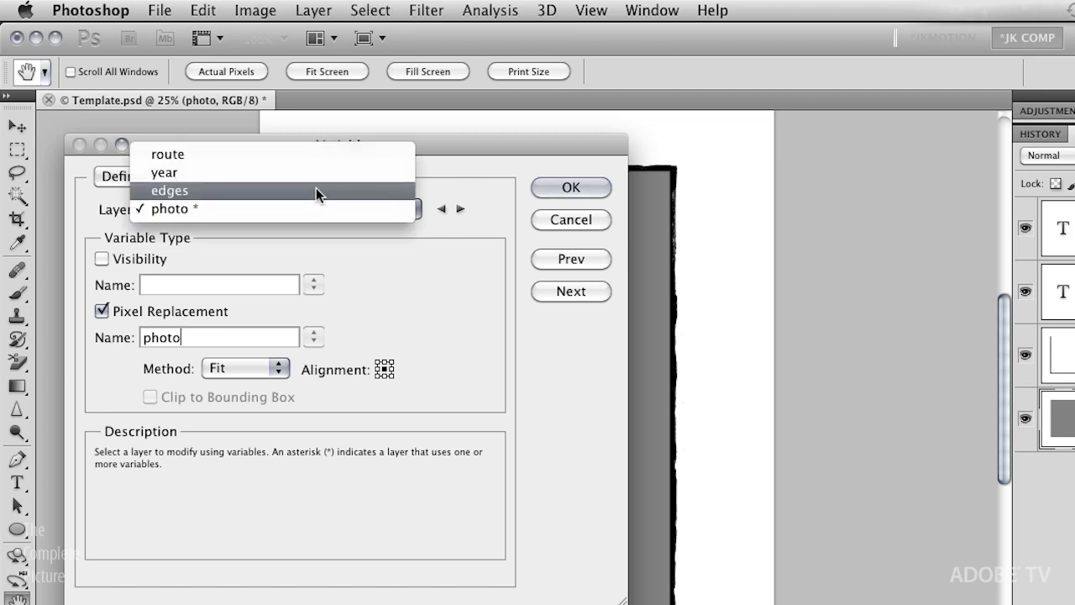
click(317, 180)
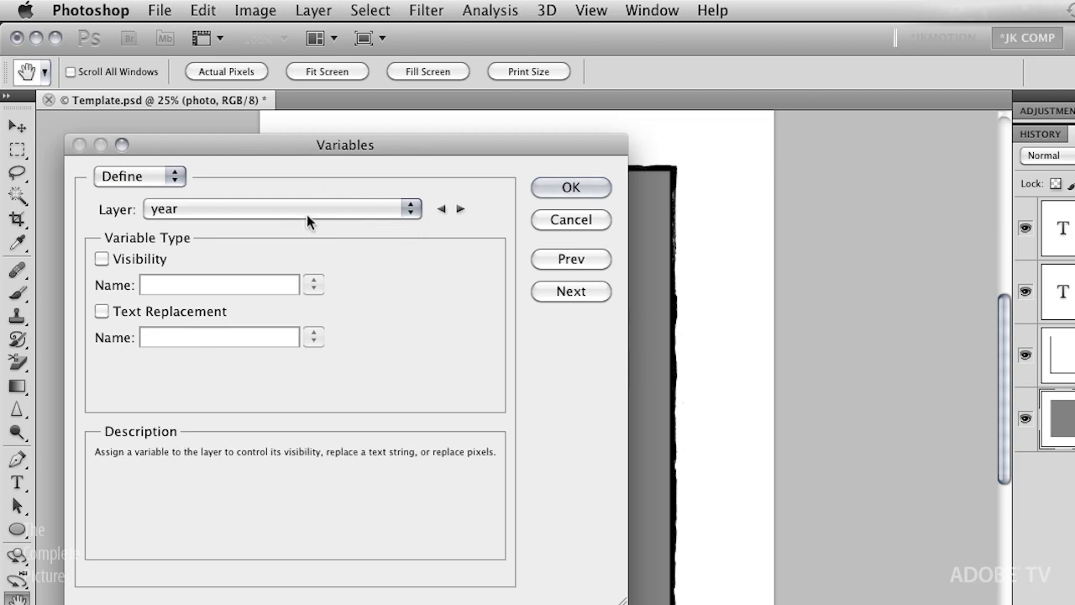
click(102, 312)
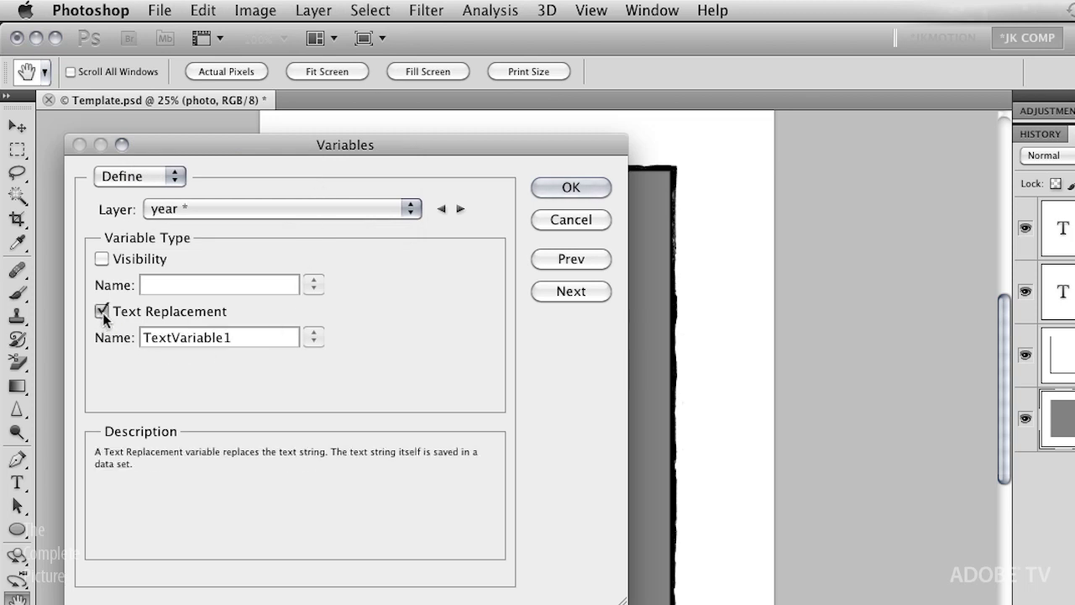
drag(245, 336, 115, 340)
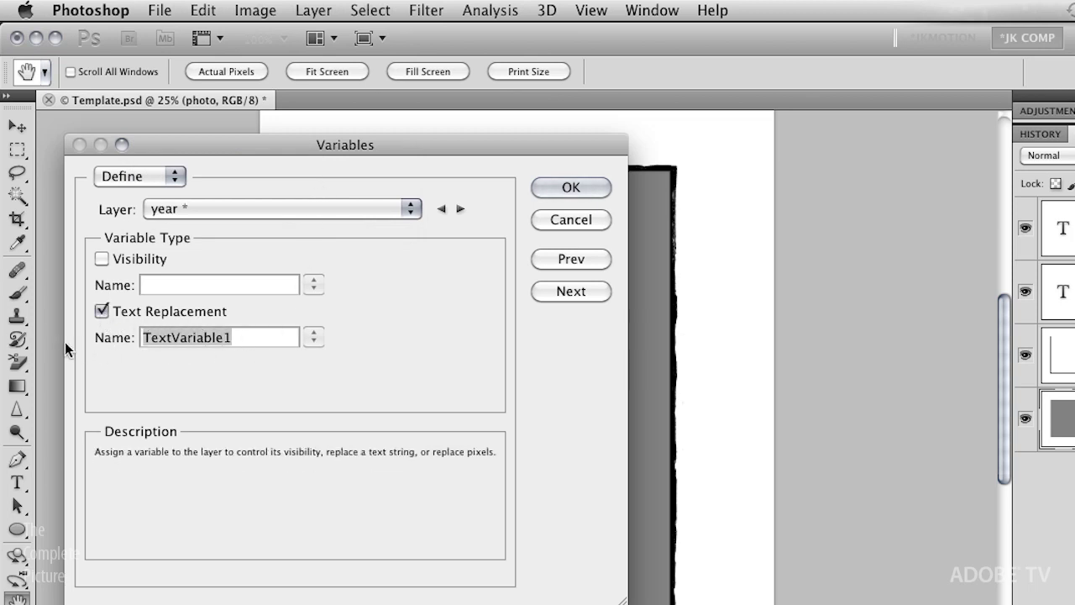
text(year)
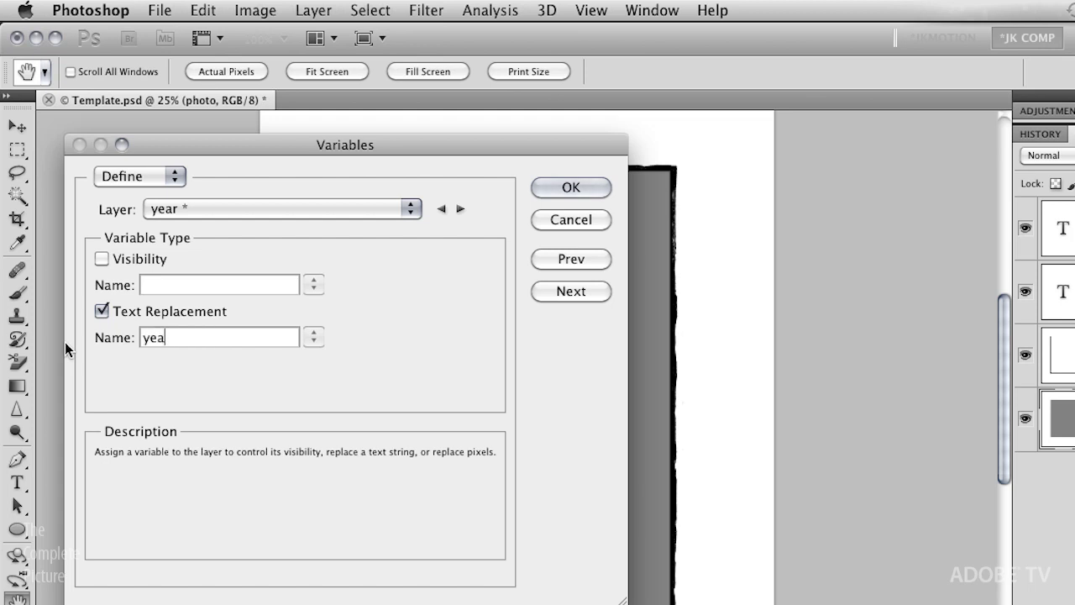
- Give the route layer a Text Replacement variable named 'route' and confirm the variables
click(354, 209)
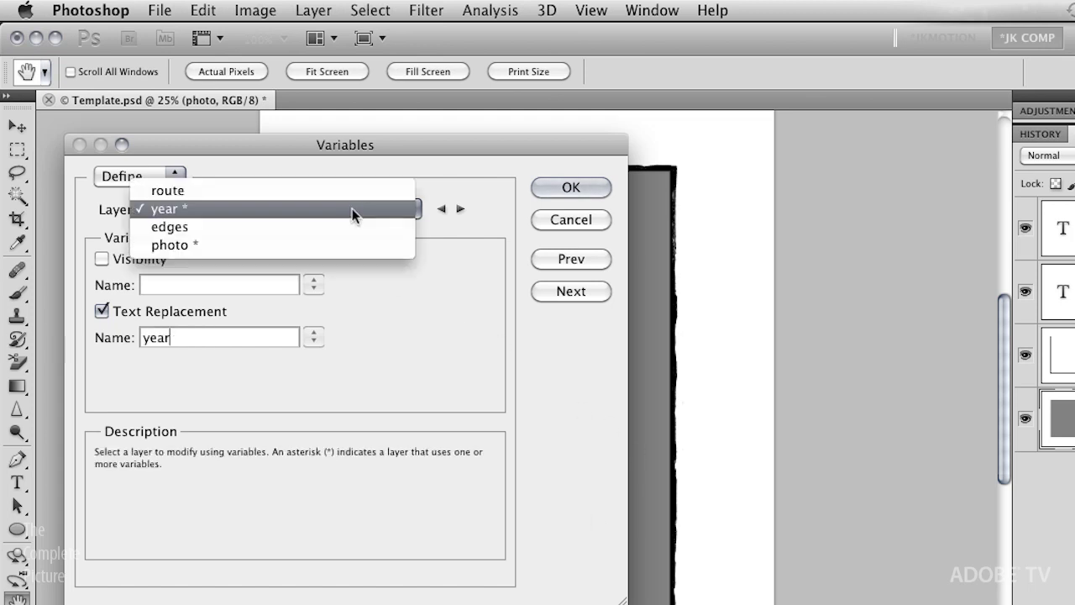
click(350, 196)
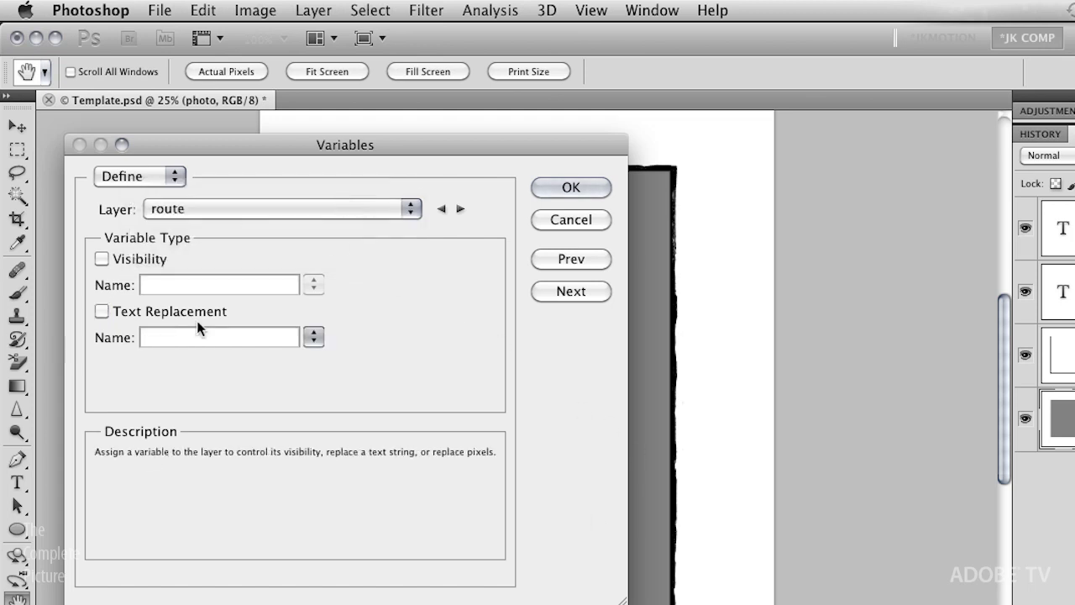
click(102, 311)
text(route)
click(282, 210)
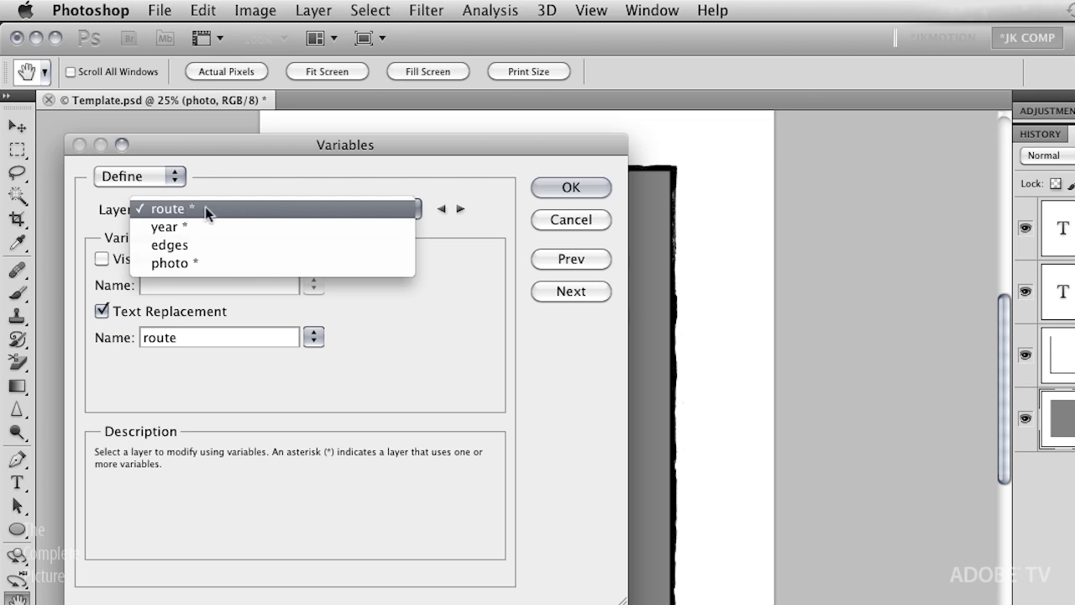
click(245, 219)
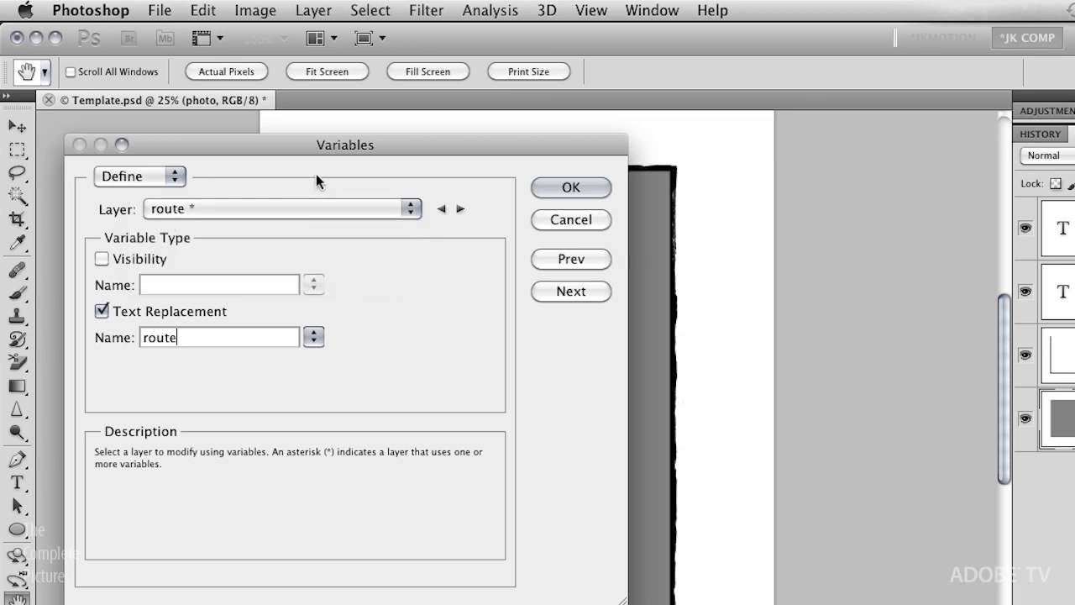
click(573, 190)
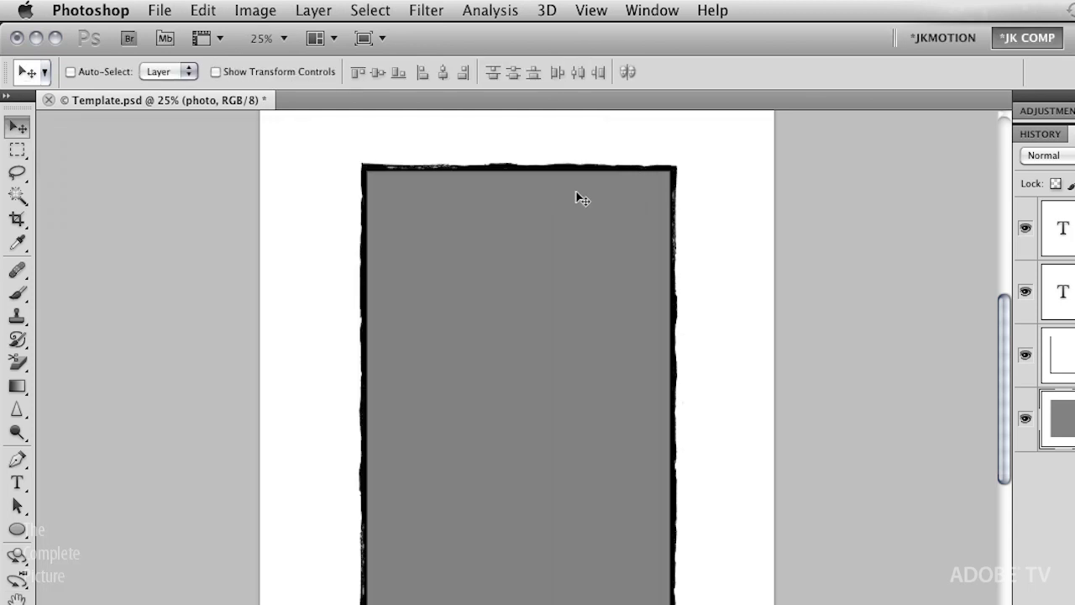
- Open the Variables Data Sets page, switching briefly to Define and back
click(257, 10)
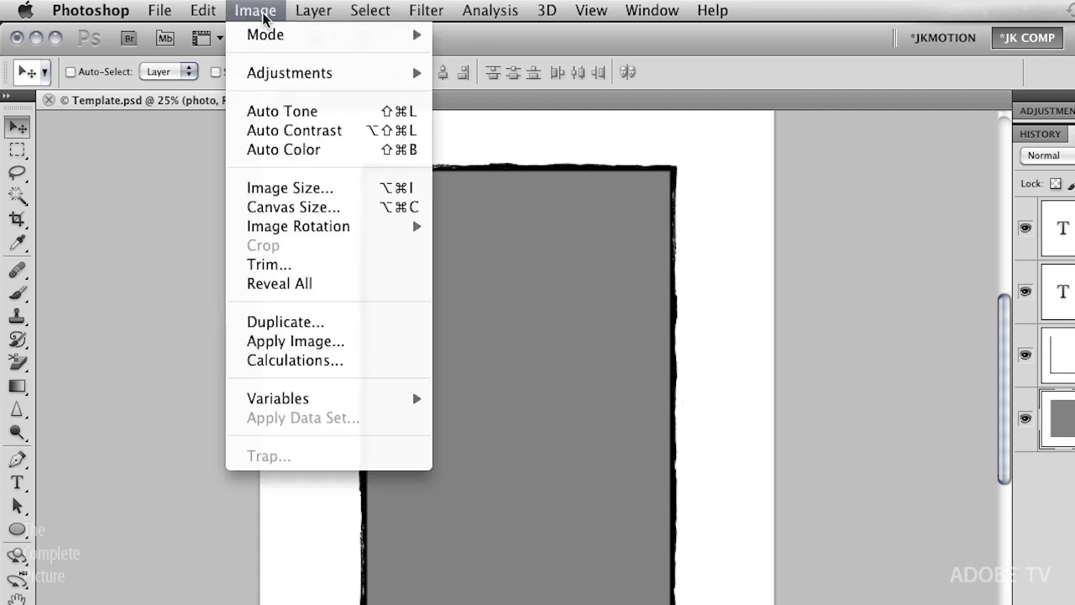
mouse_move(283, 398)
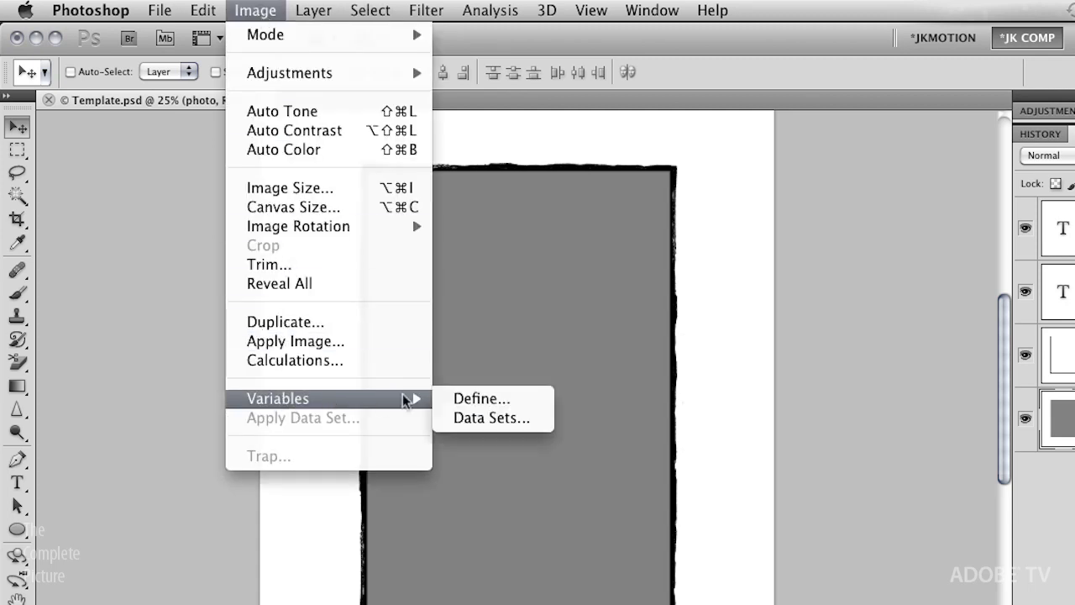
click(493, 418)
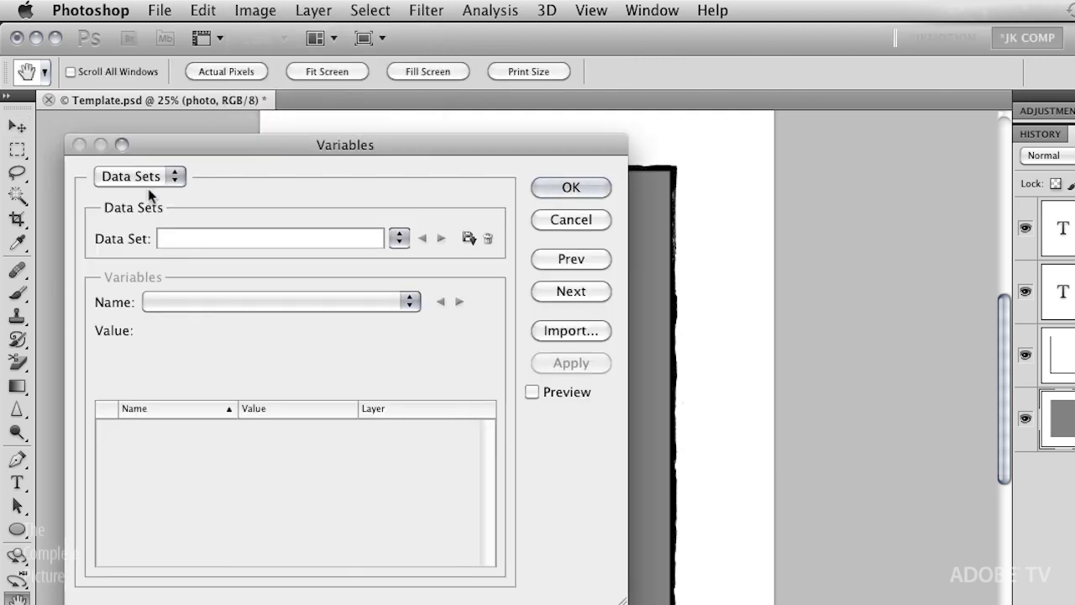
click(170, 174)
click(165, 160)
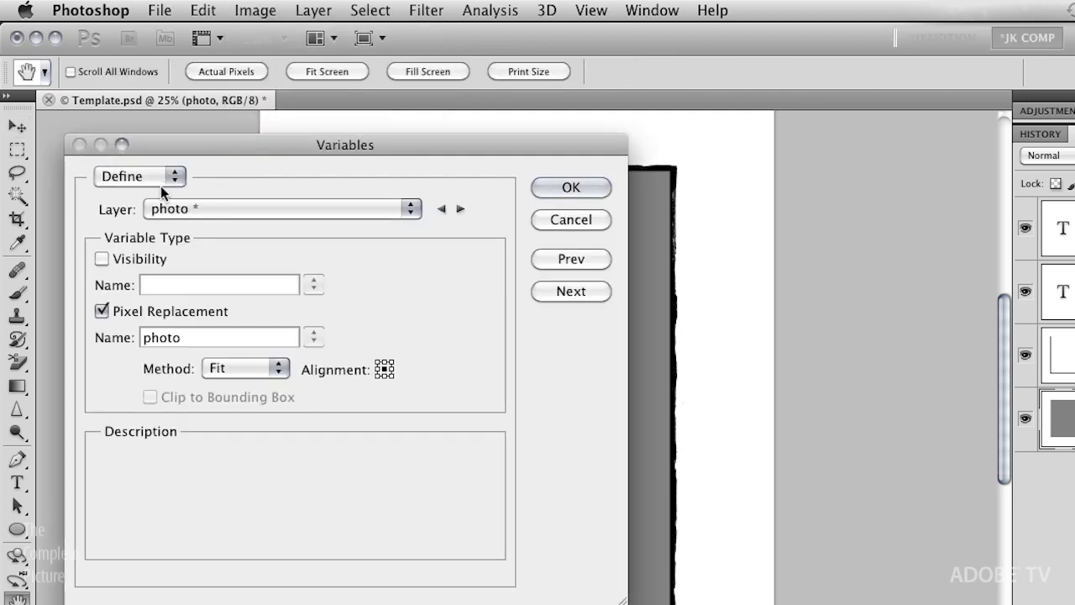
click(175, 176)
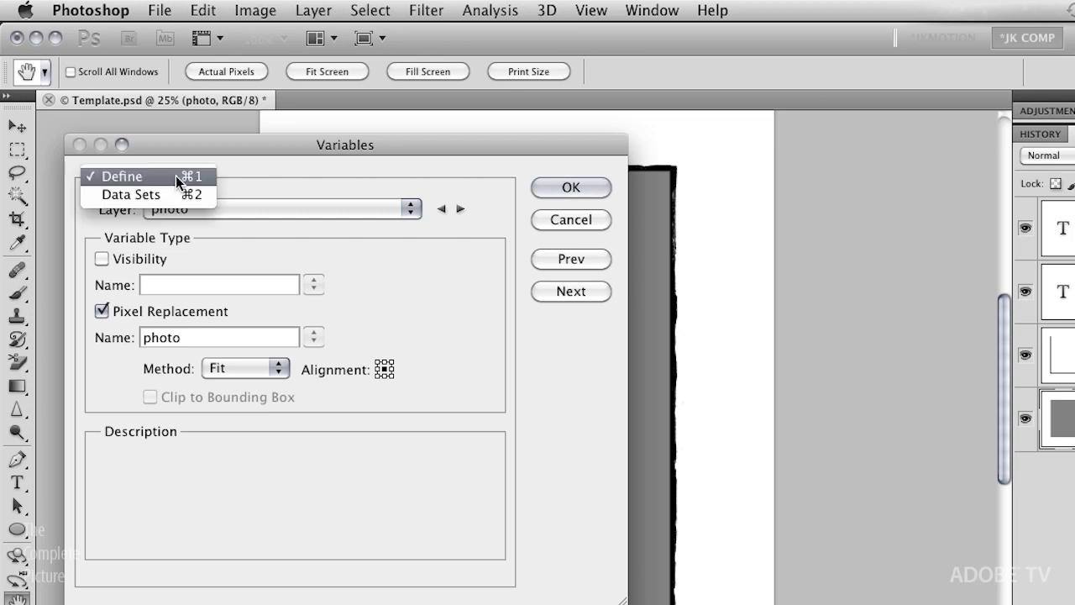
click(172, 196)
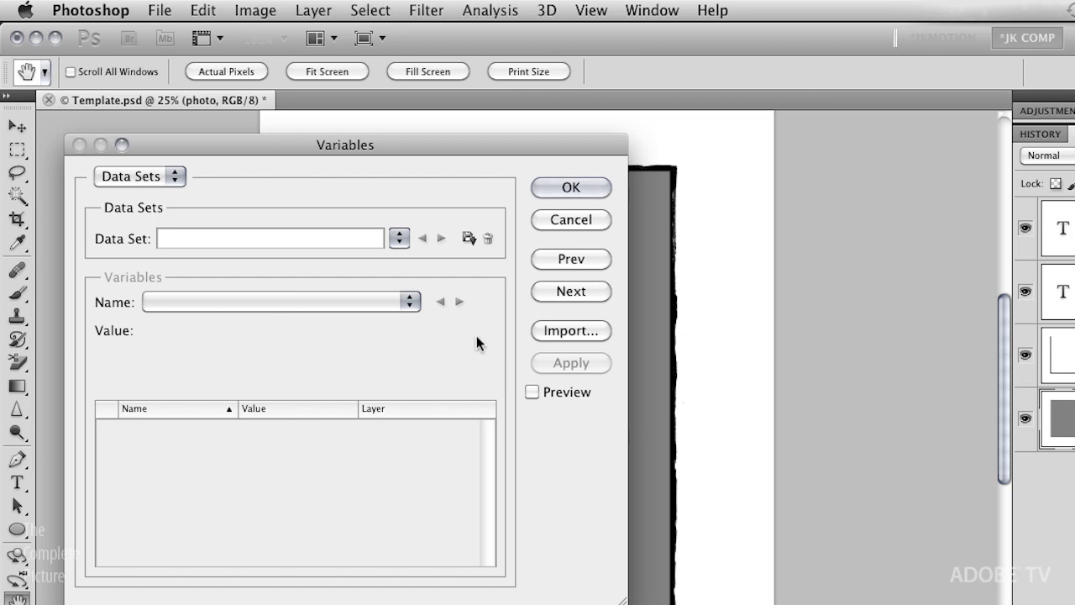
- Choose WindowSeat.txt from TCP > TCP 035 Variables as the data set import file
click(571, 331)
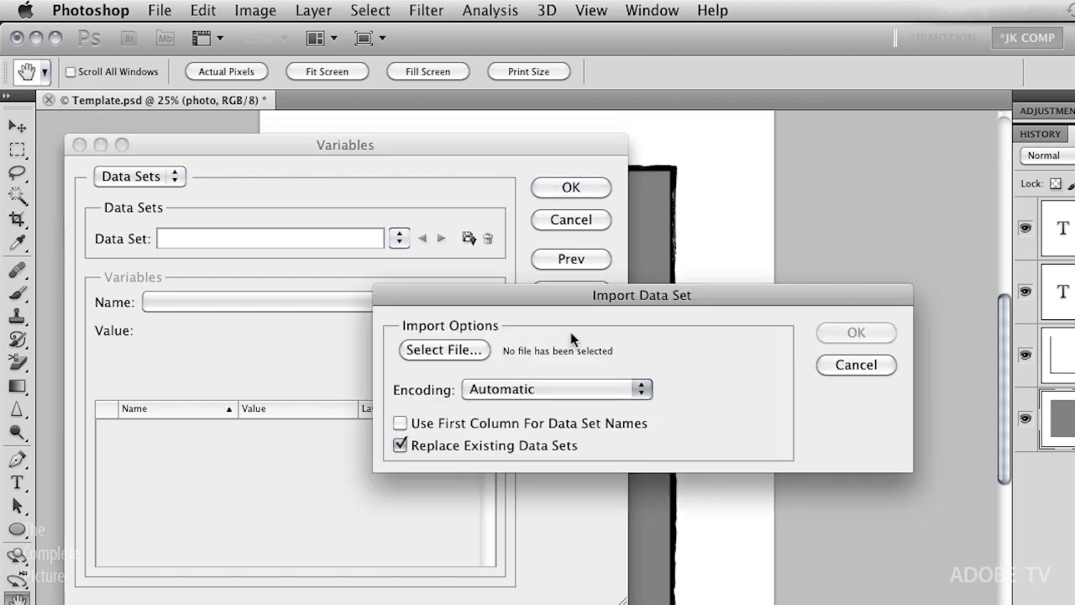
click(461, 352)
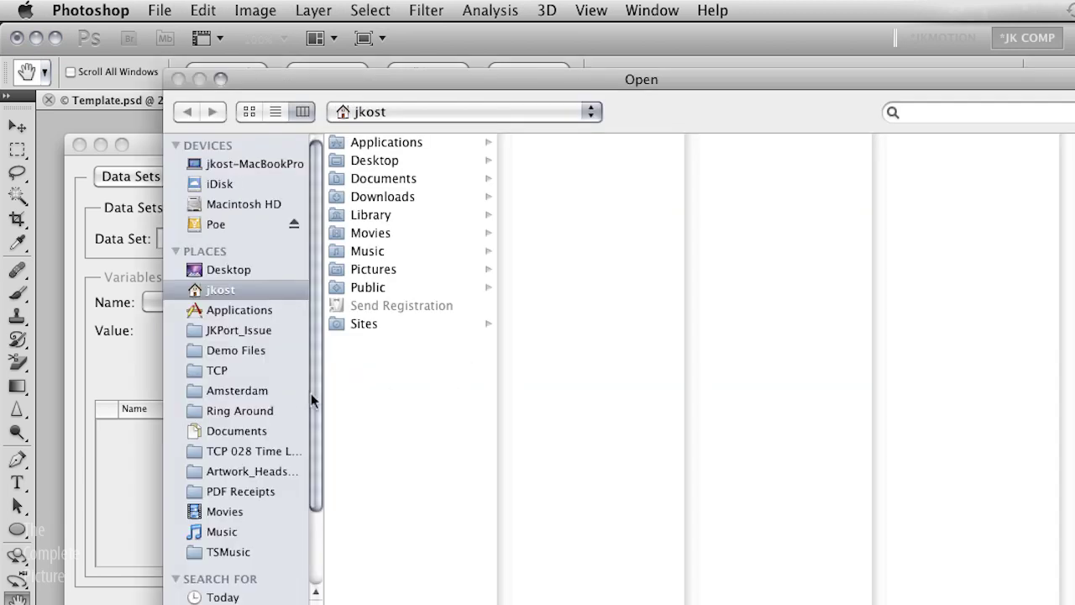
click(217, 373)
click(427, 361)
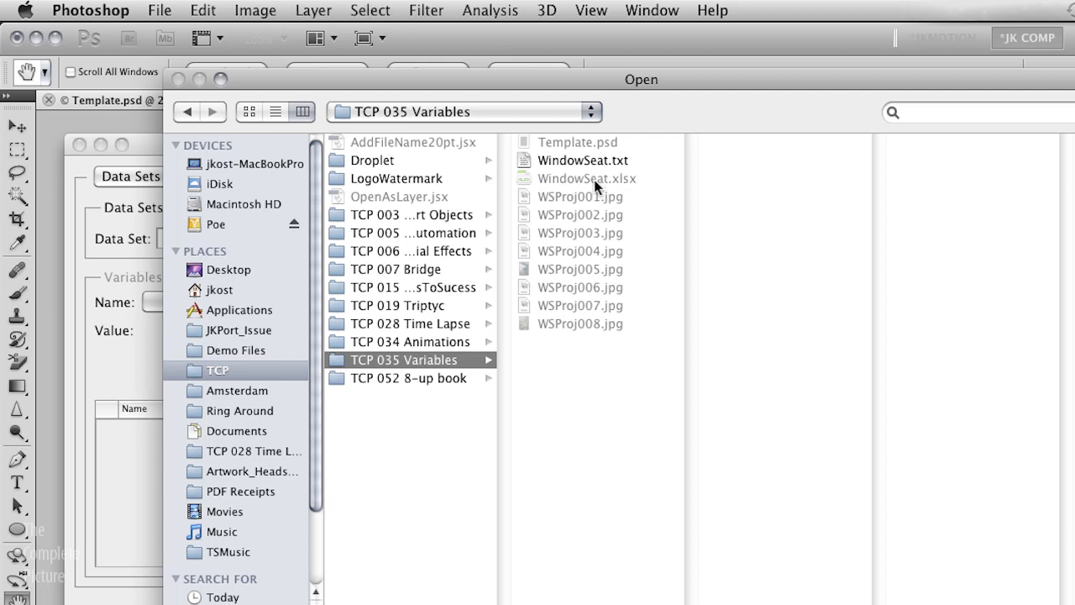
click(593, 167)
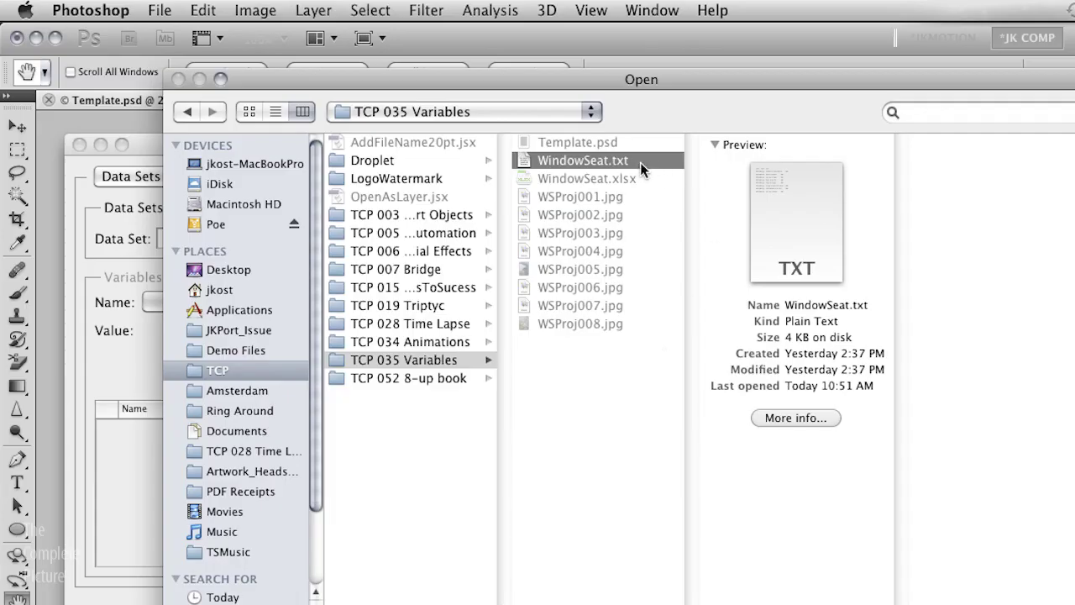
double_click(588, 160)
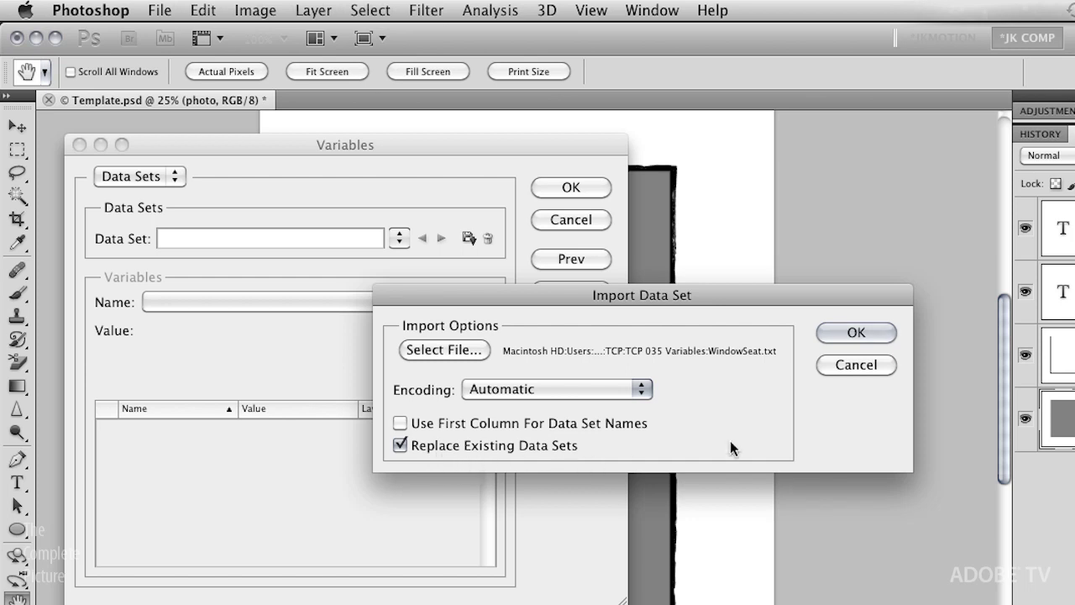
- Import the WindowSeat data sets and preview Data Sets 2 and 3 in the template
click(855, 336)
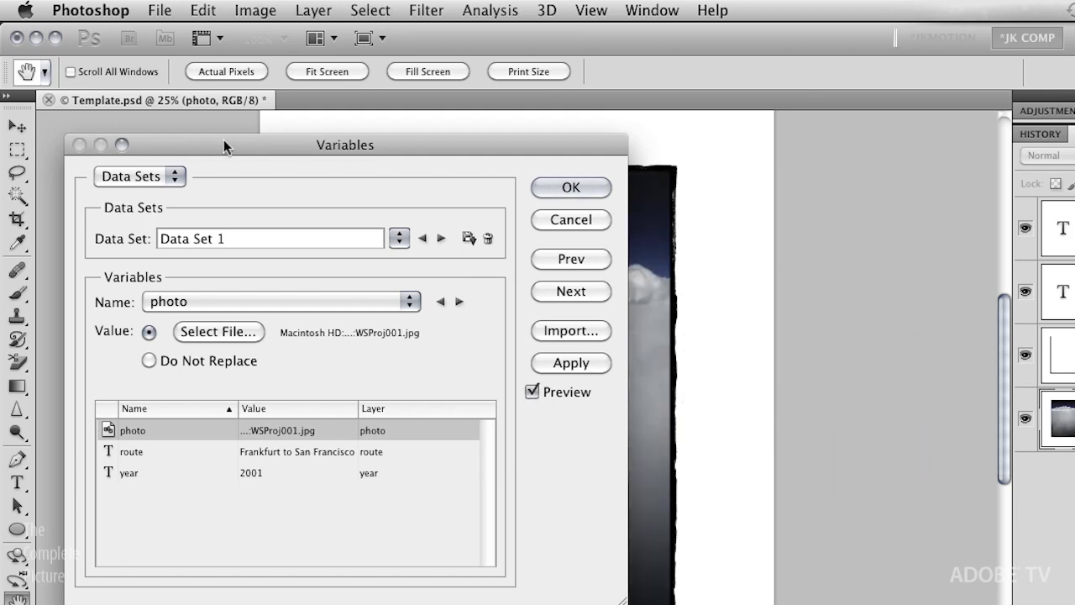
drag(223, 144, 872, 132)
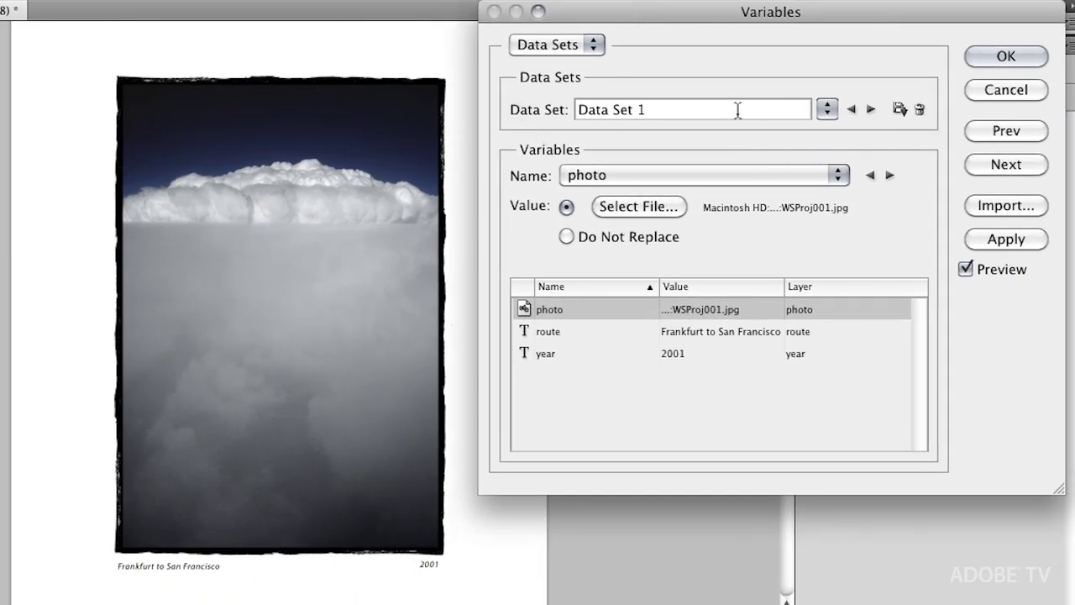
click(871, 110)
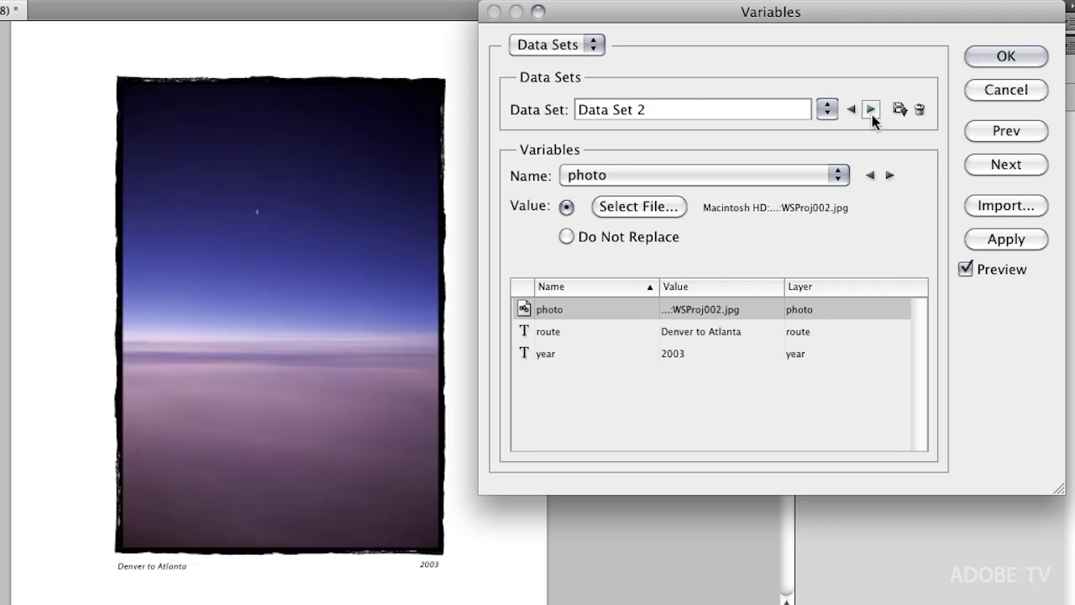
click(870, 110)
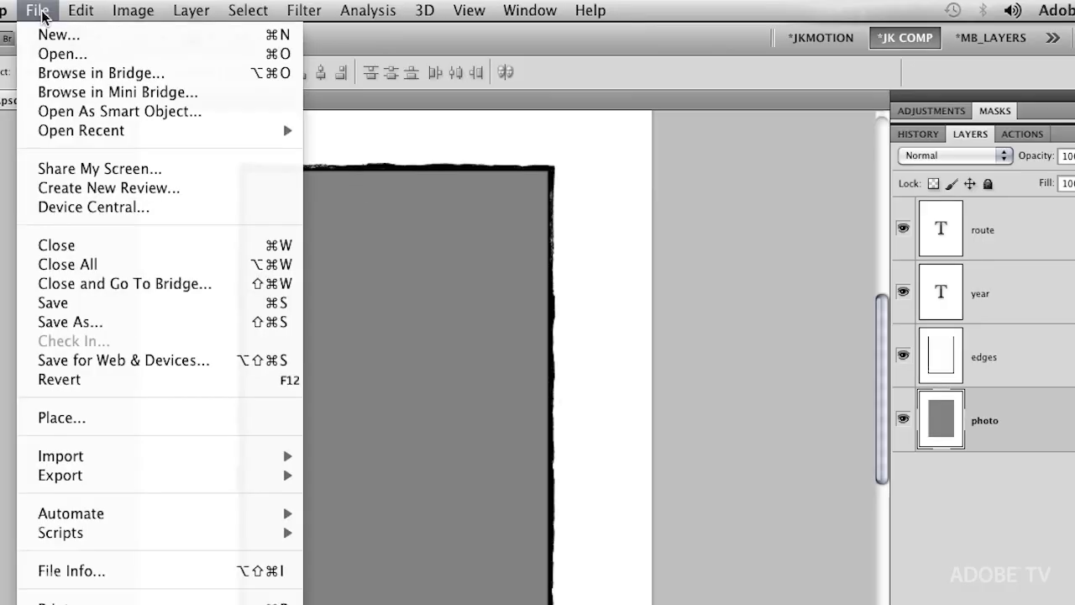
- Set the data set export destination to a new 'Data Sets' folder on the Desktop
mouse_move(70, 485)
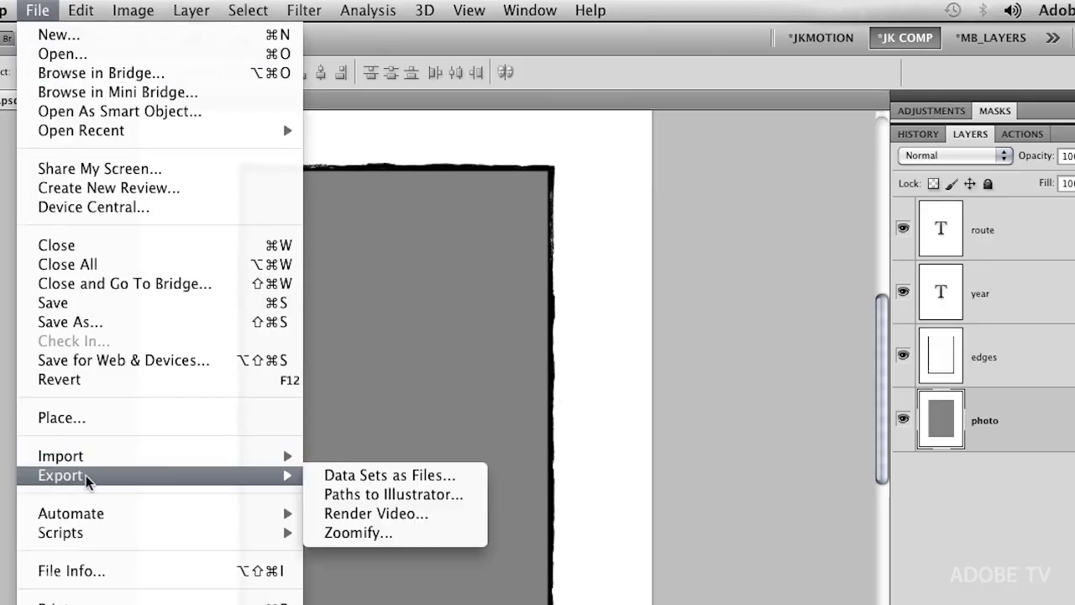
click(466, 481)
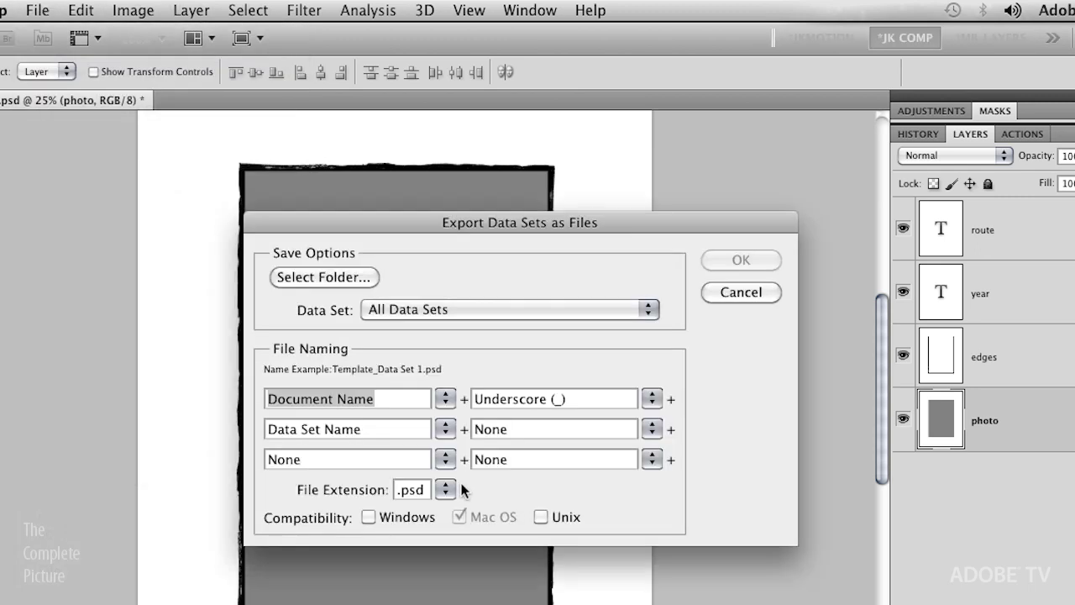
click(340, 279)
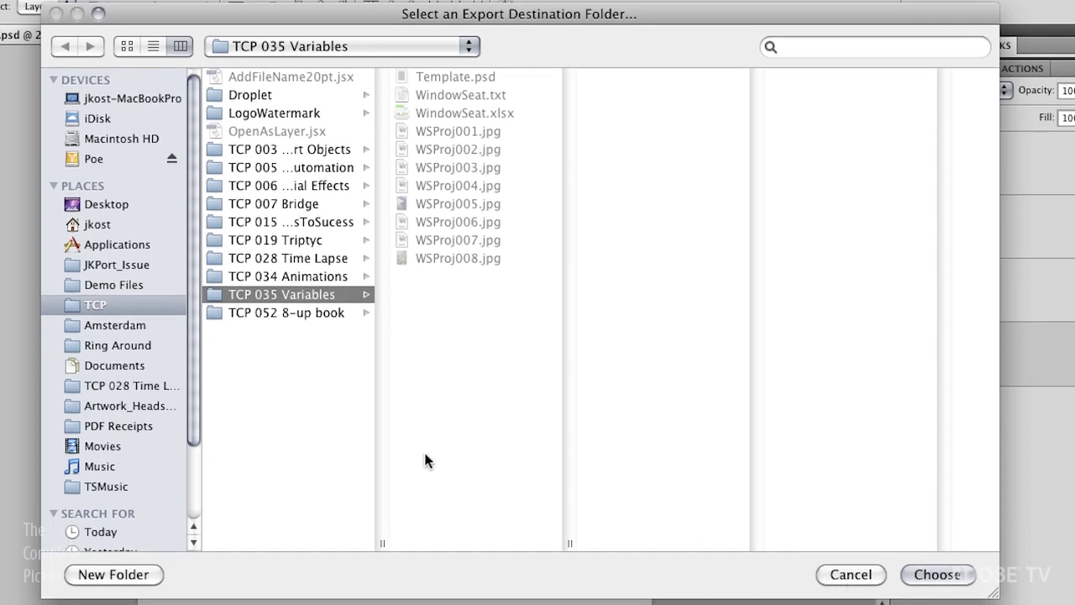
key(super+shift+d)
click(113, 574)
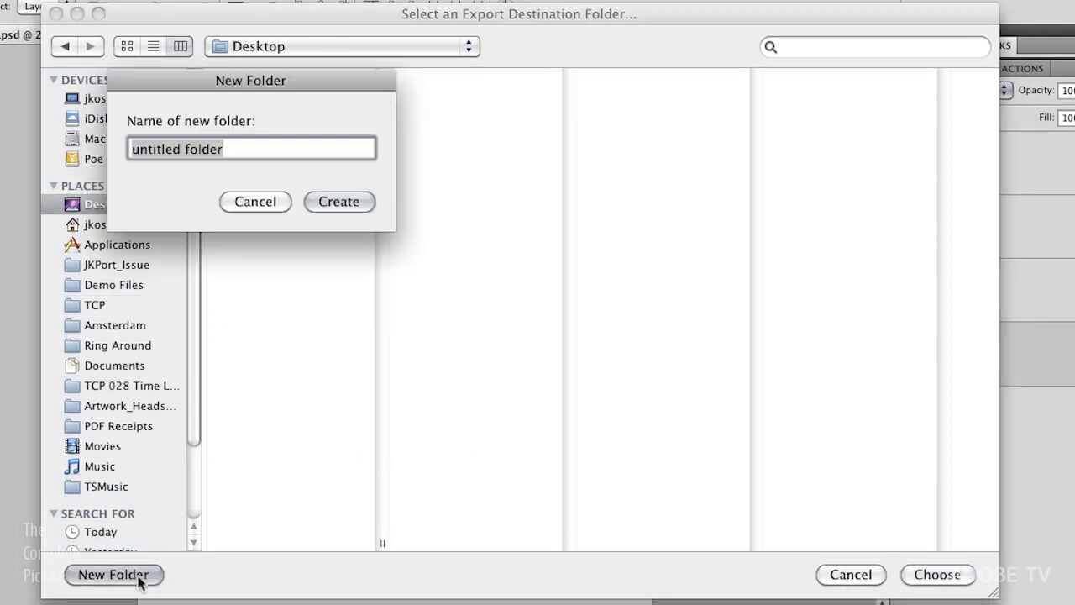
text(Data Sets)
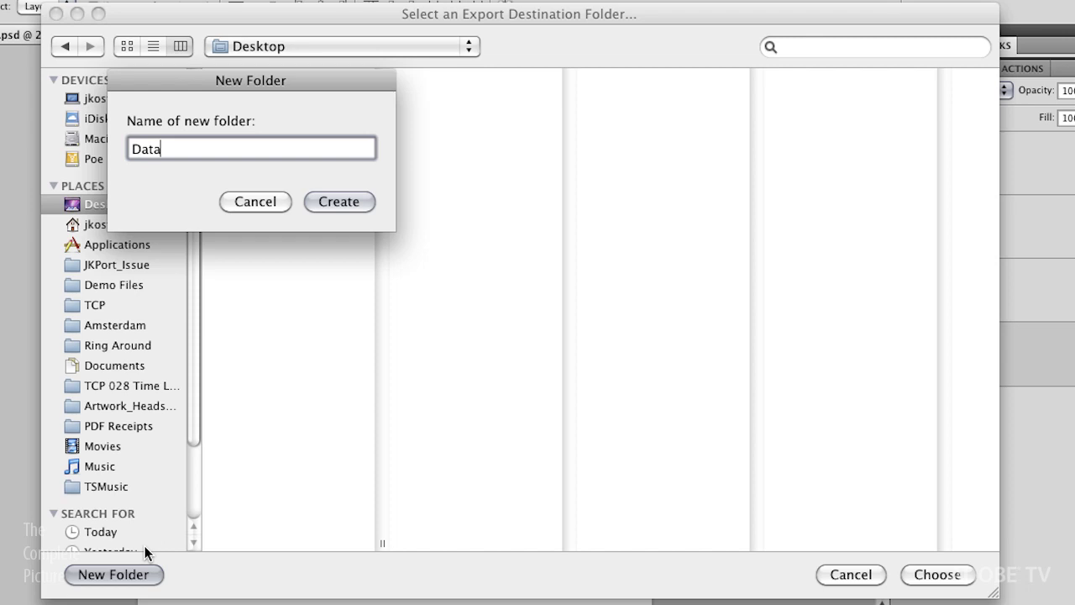
click(341, 200)
click(918, 574)
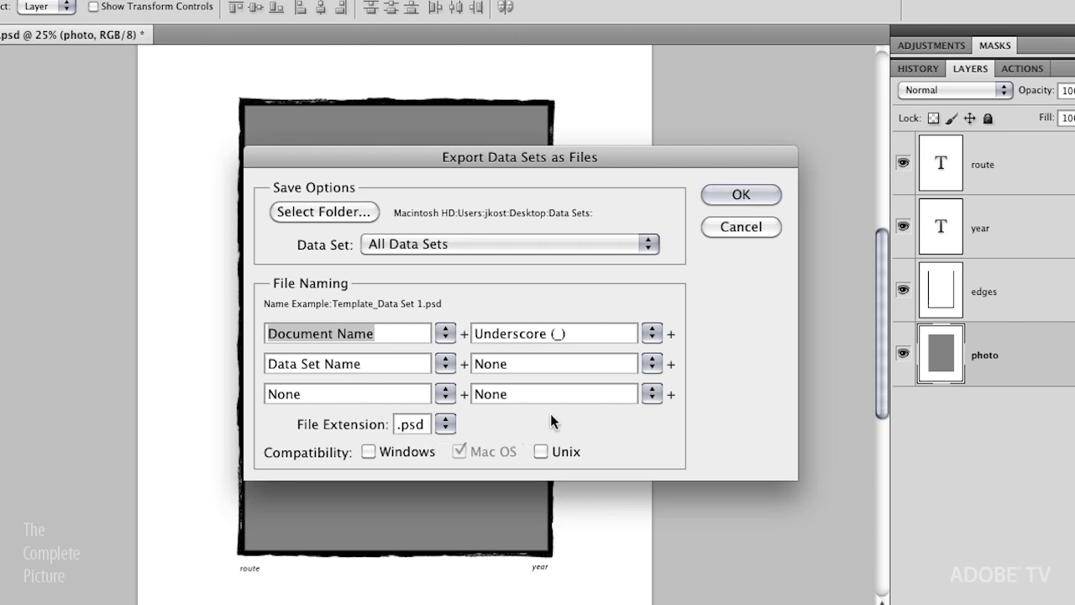
- Export All Data Sets as PSD files
click(634, 245)
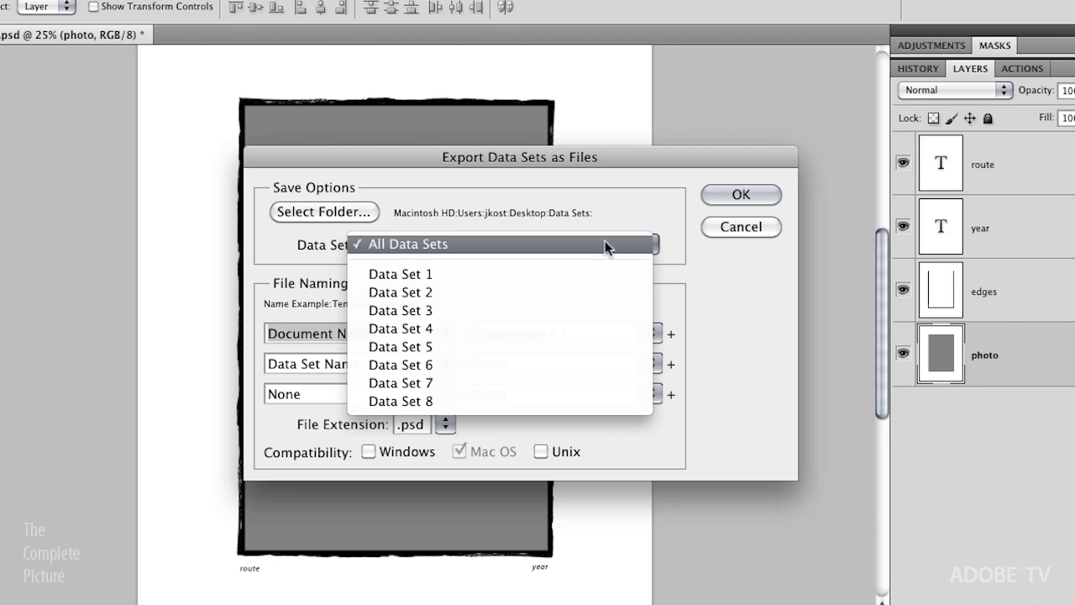
click(604, 242)
click(741, 195)
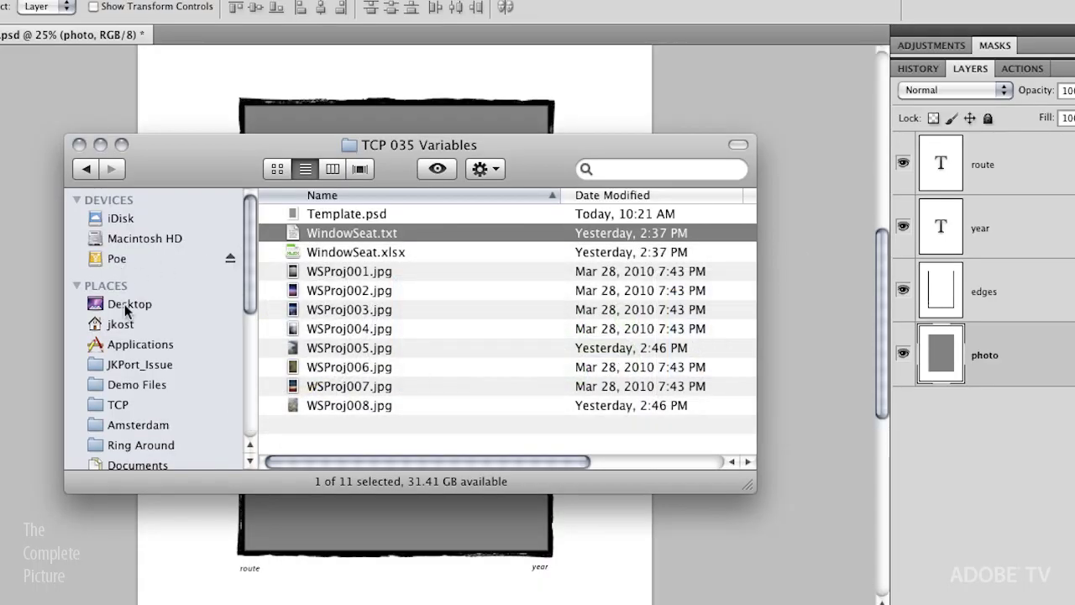
- Browse the Desktop's Data Sets folder in column view and select Template_Data Set 1.psd
click(126, 308)
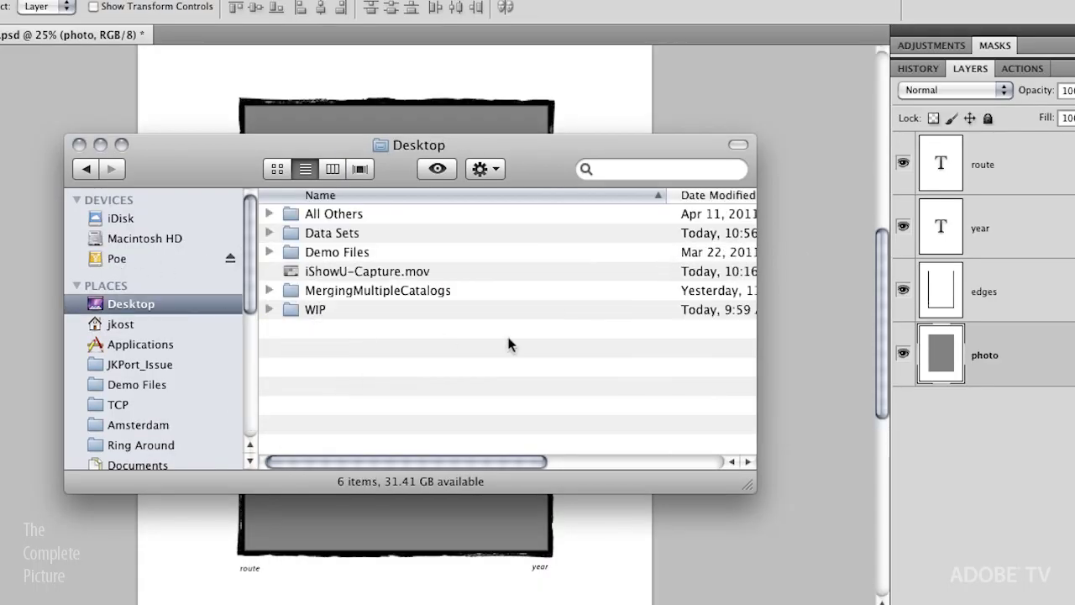
click(269, 234)
click(339, 257)
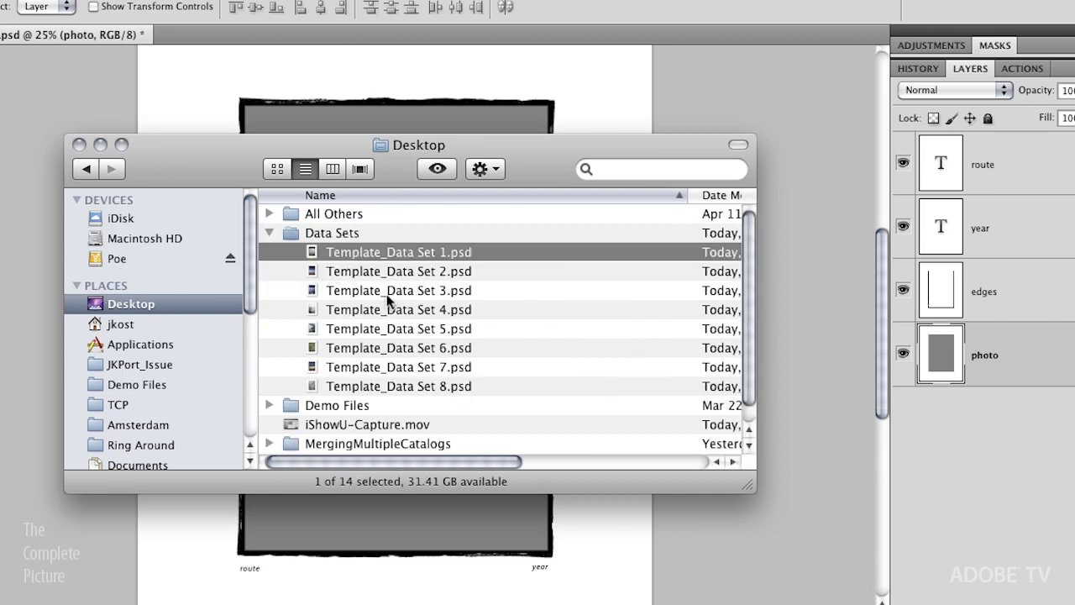
click(337, 172)
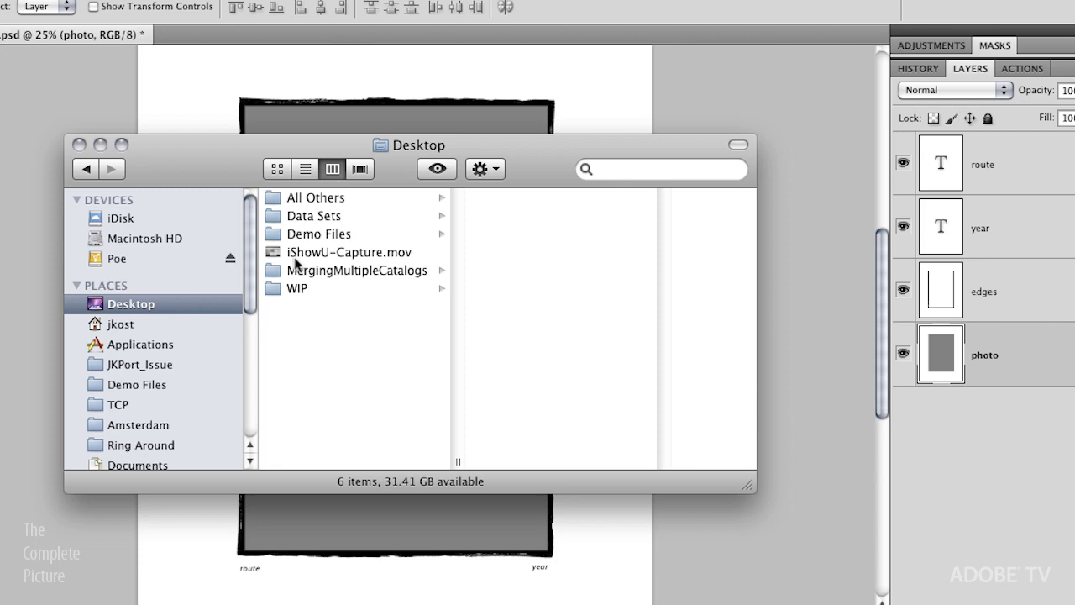
click(327, 220)
click(542, 197)
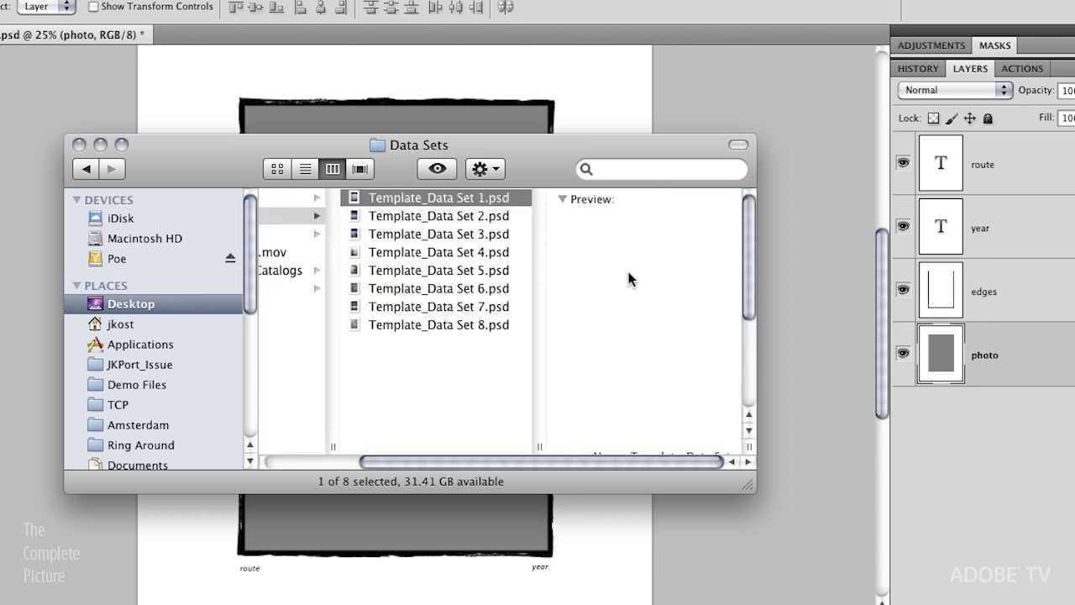
- Open Template_Data Set 1.psd from Finder in Photoshop
double_click(428, 199)
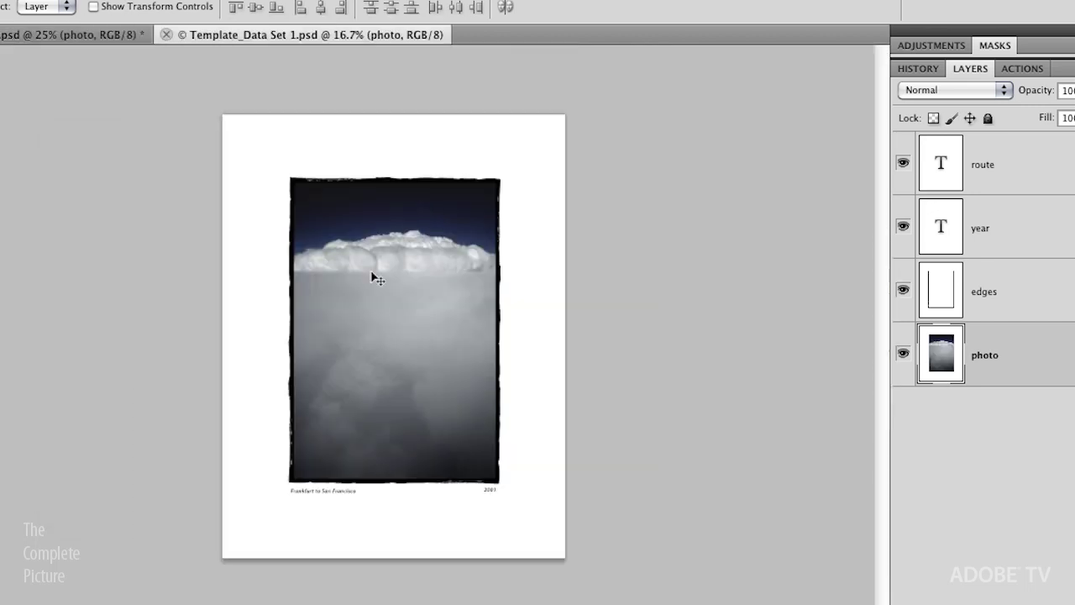